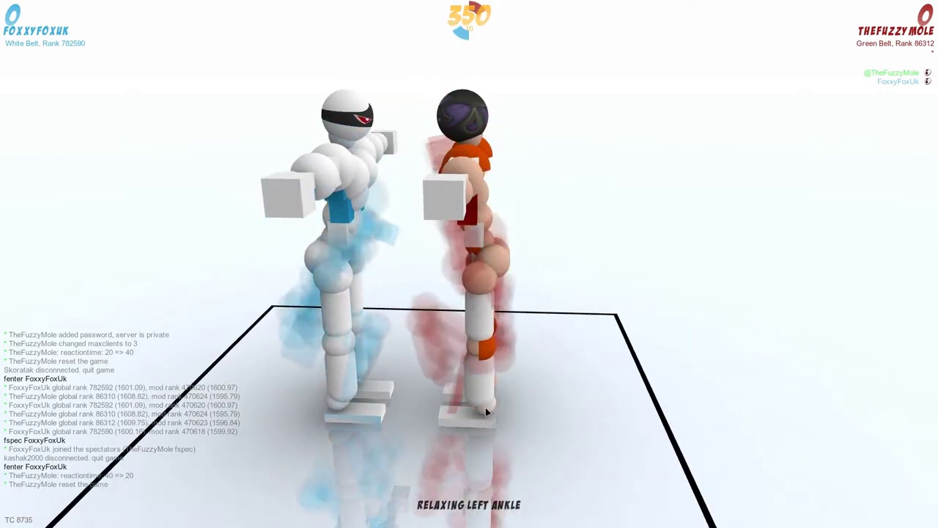
# Orbit the camera around the grappling fighters
pyautogui.press('d')
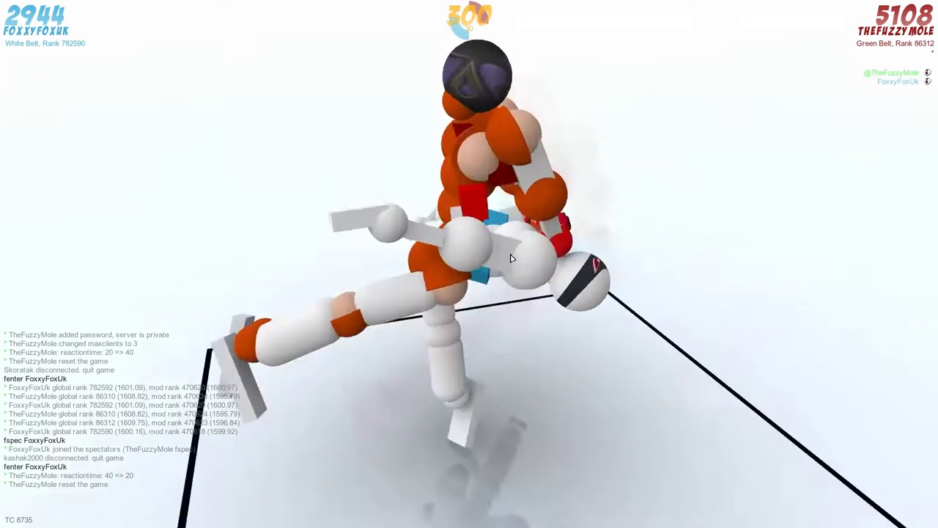
# Set the hips to extend and contract, cycle the left knee, and extend the left glute
pyautogui.click(497, 271)
pyautogui.click(465, 285)
pyautogui.click(485, 290)
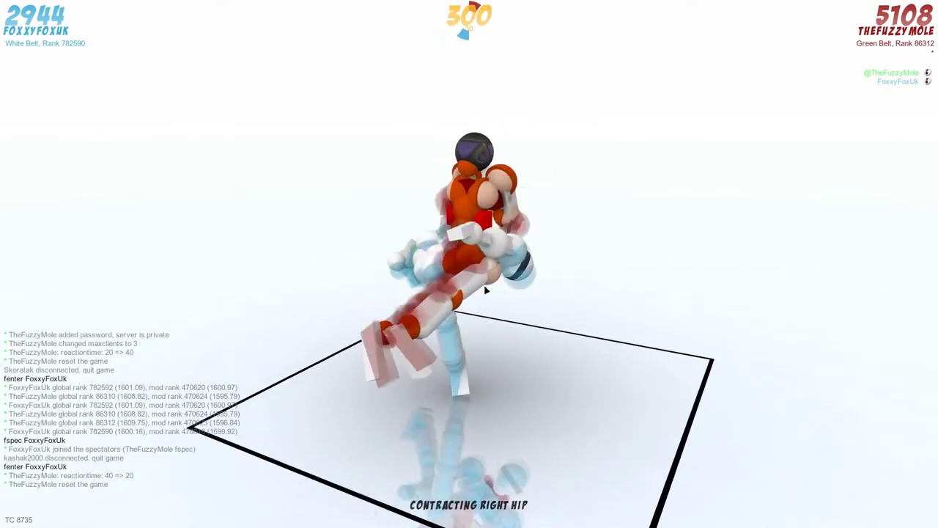
pyautogui.click(416, 299)
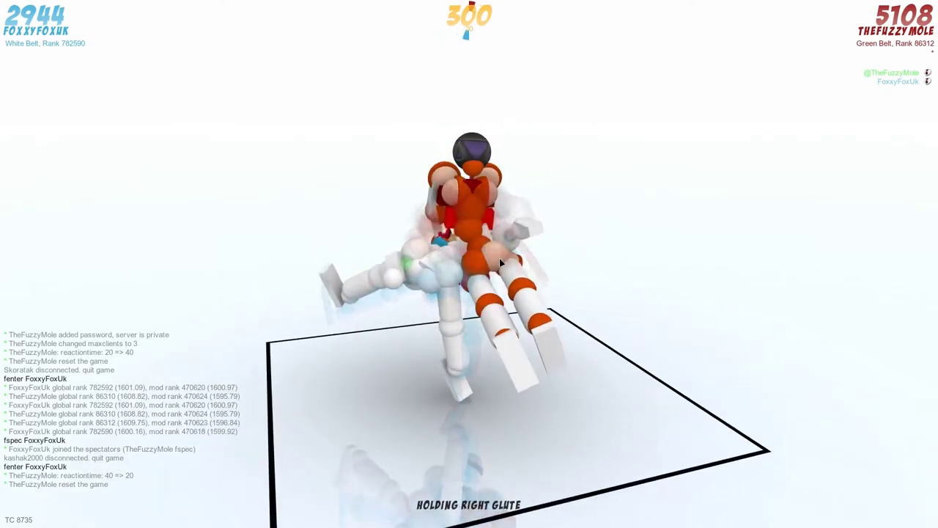
pyautogui.click(490, 264)
pyautogui.click(472, 271)
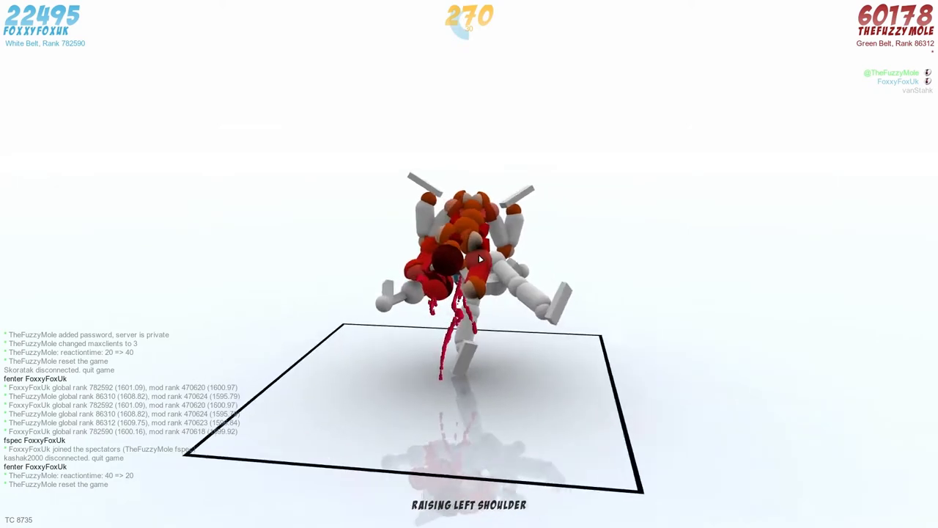
pyautogui.scroll(3)
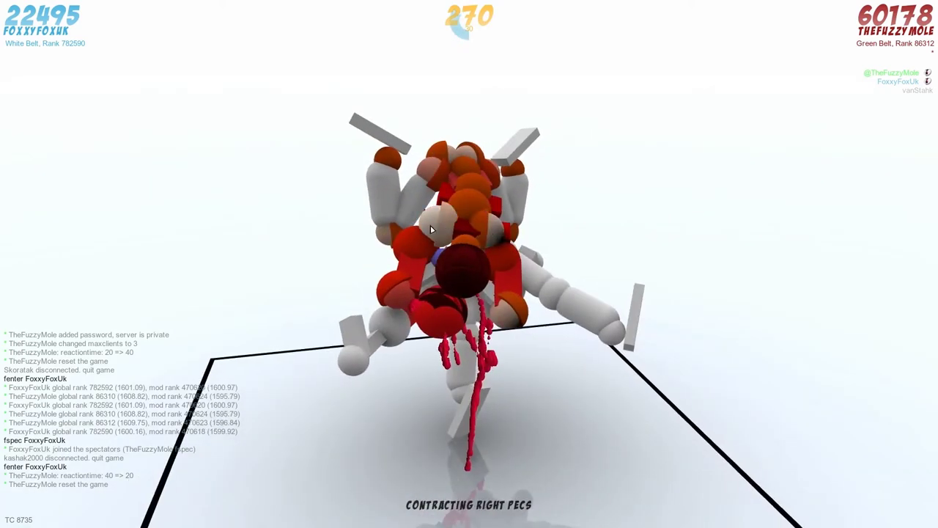
# Orbit and pull the camera back around the locked fighters as the turns play out
pyautogui.moveTo(423, 249); pyautogui.dragTo(458, 260)
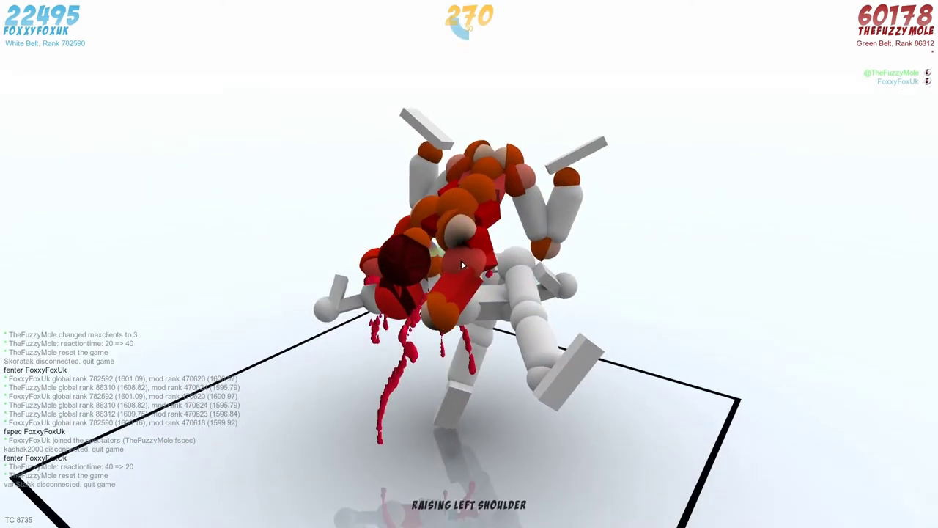
pyautogui.scroll(-3)
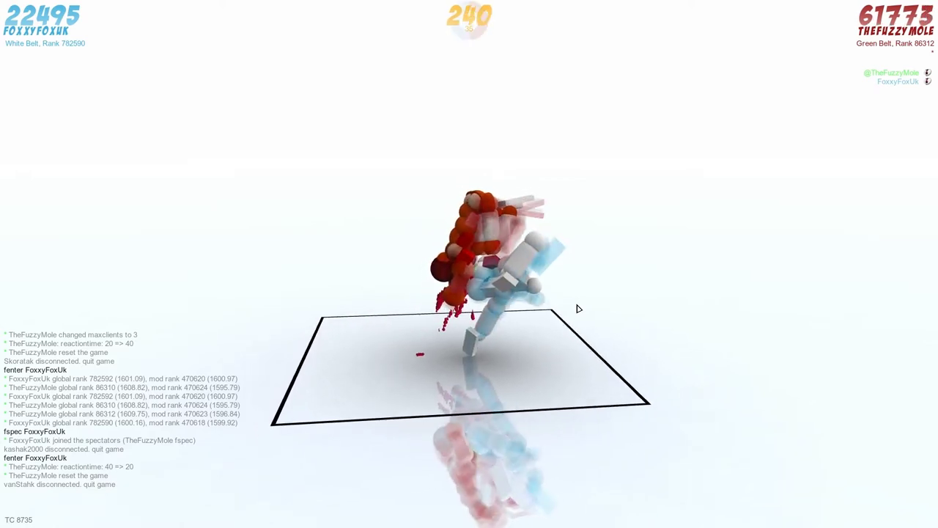
pyautogui.scroll(3)
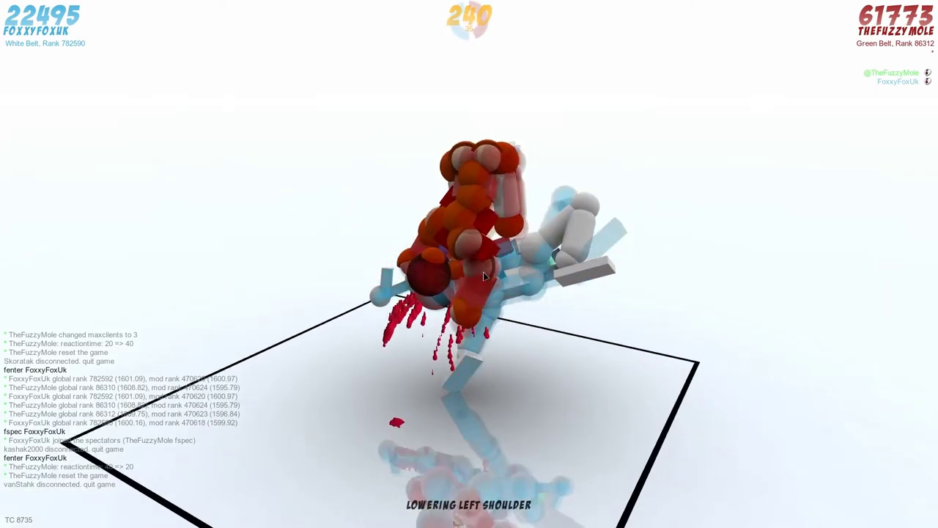
pyautogui.scroll(3)
pyautogui.scroll(-3)
pyautogui.scroll(3)
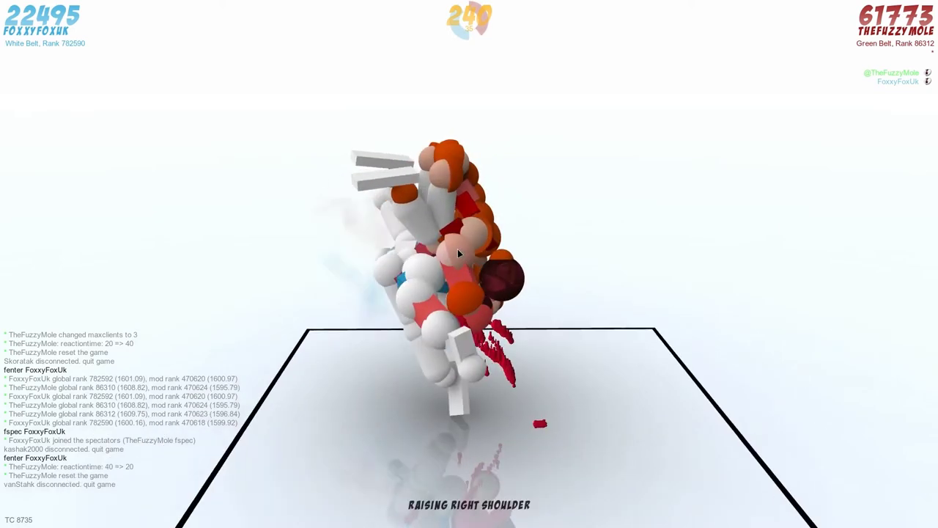
pyautogui.moveTo(450, 188); pyautogui.dragTo(428, 156)
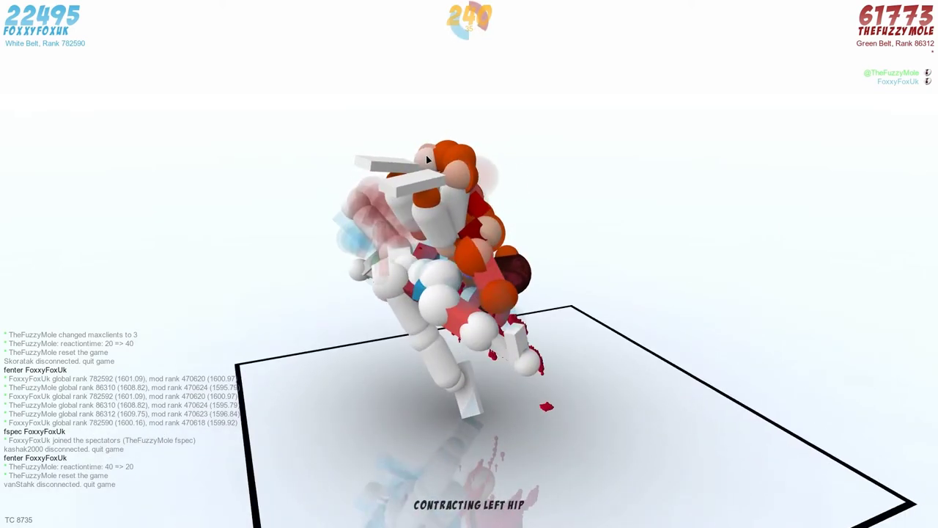
pyautogui.scroll(-3)
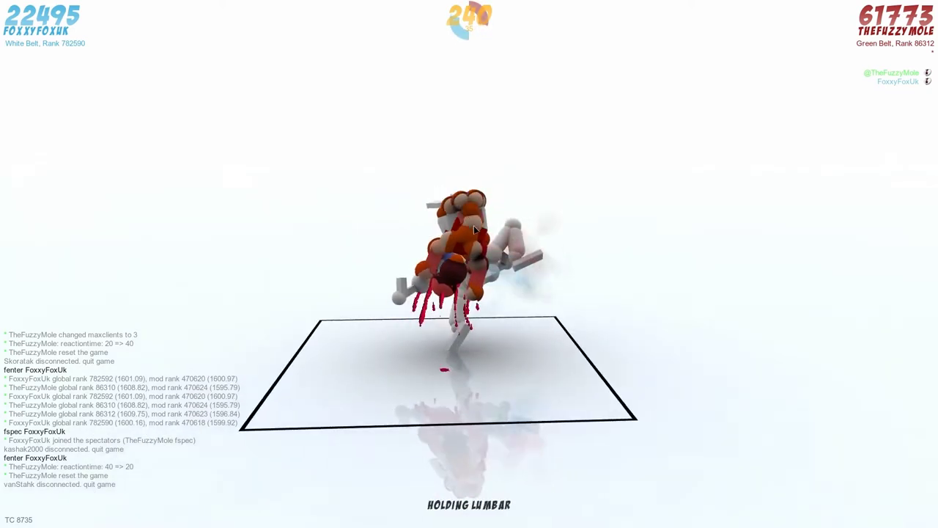
pyautogui.scroll(3)
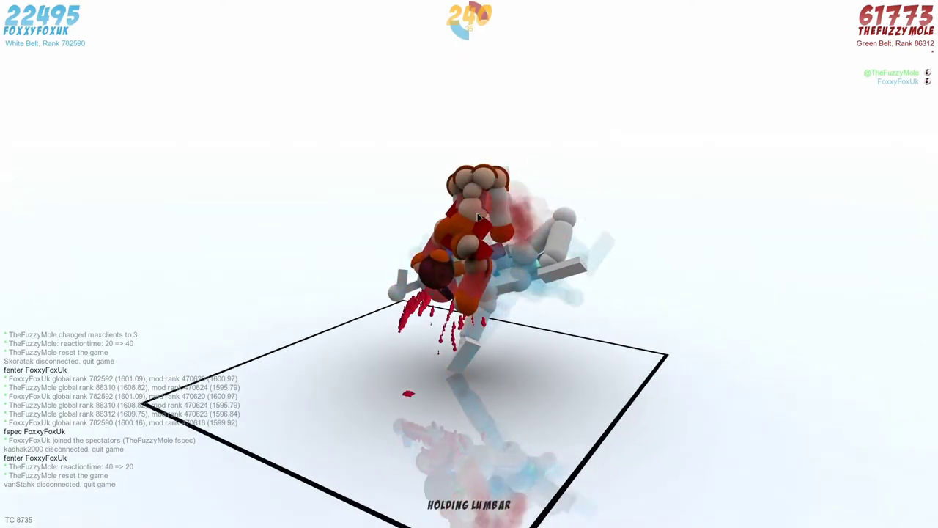
pyautogui.moveTo(461, 224); pyautogui.dragTo(501, 244)
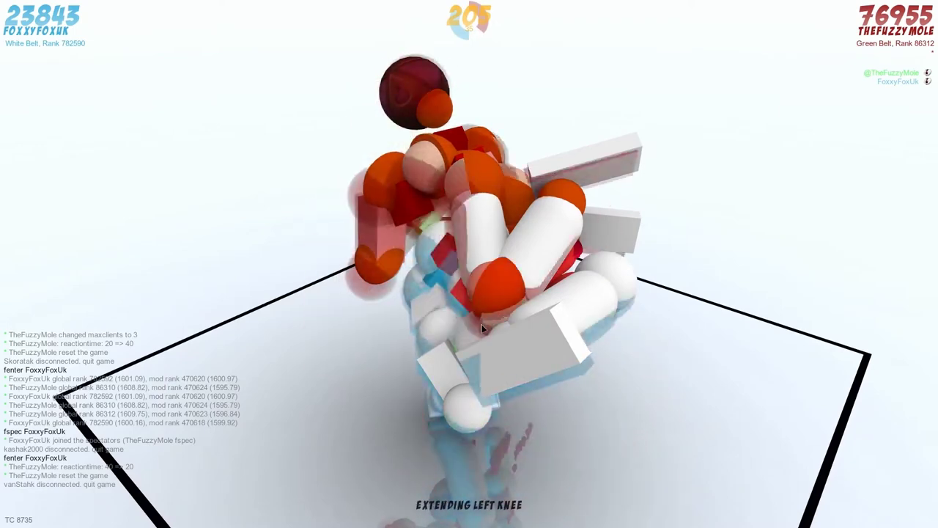
pyautogui.scroll(-3)
pyautogui.moveTo(516, 314); pyautogui.dragTo(517, 313)
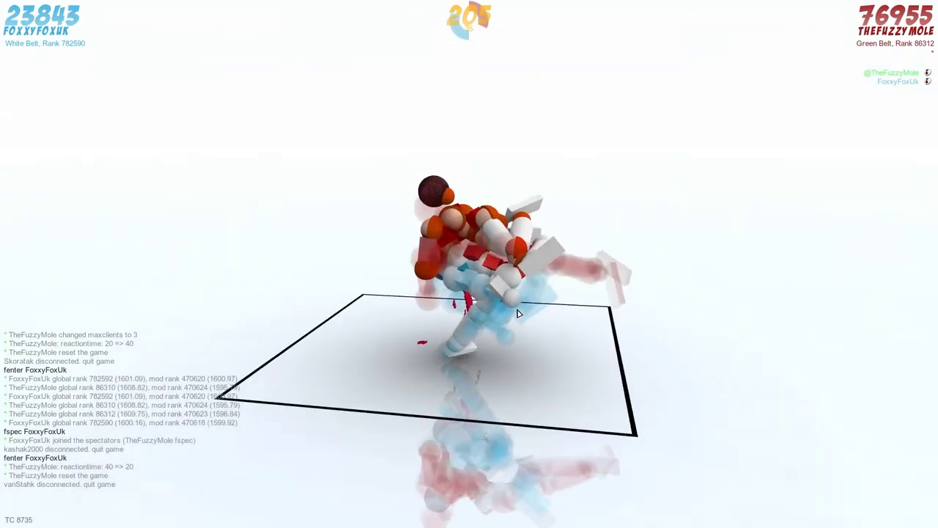
# Rotate the view back and forth until the floor square faces head-on
pyautogui.press('d')
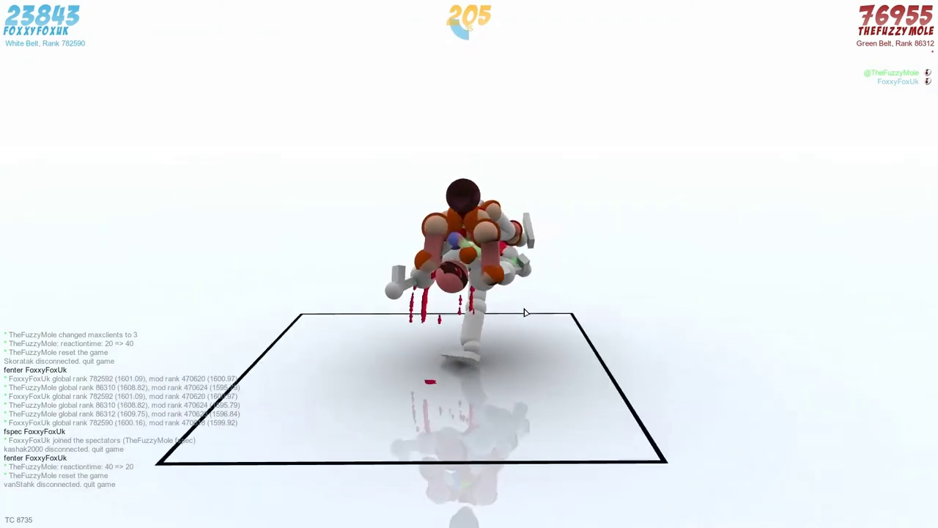
pyautogui.press('d')
pyautogui.press('a')
pyautogui.press('d')
pyautogui.press('a')
pyautogui.press('d')
pyautogui.press('a')
pyautogui.press('d')
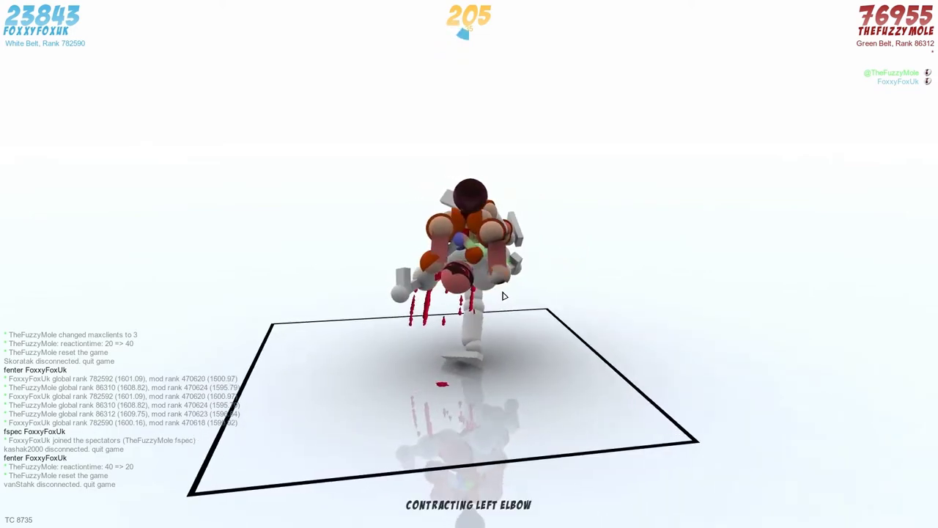
pyautogui.press('d')
pyautogui.press('d')
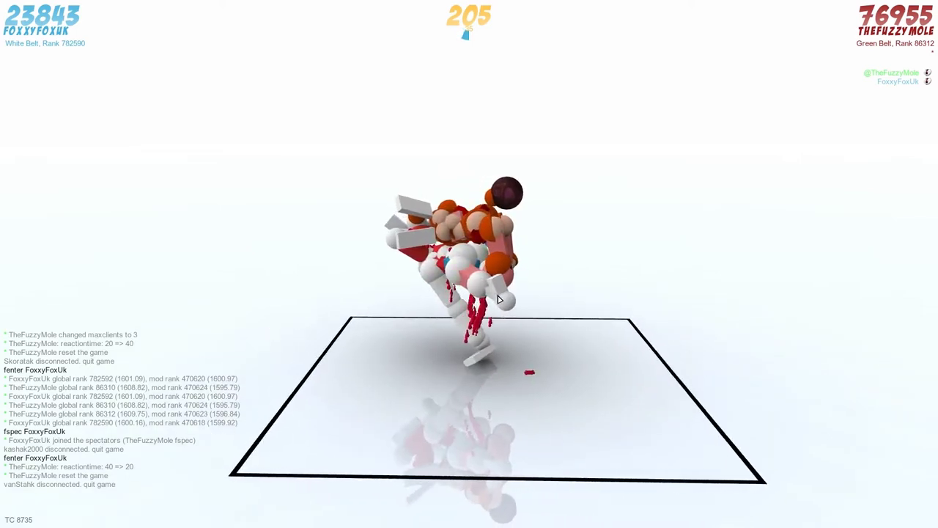
pyautogui.press('space')
pyautogui.press('d')
# Contract the left elbow, play the turn, then adjust both wrists and extend the right elbow
pyautogui.click(526, 285)
pyautogui.press('space')
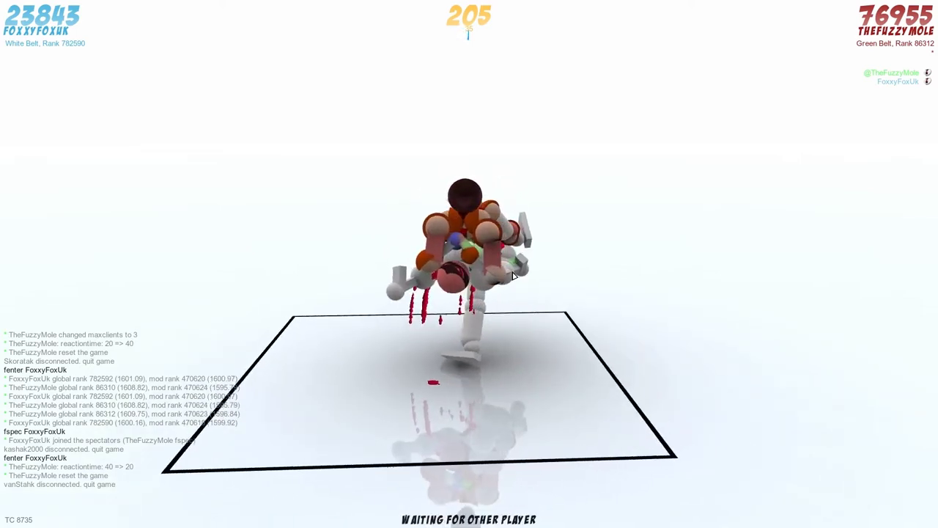
pyautogui.press('d')
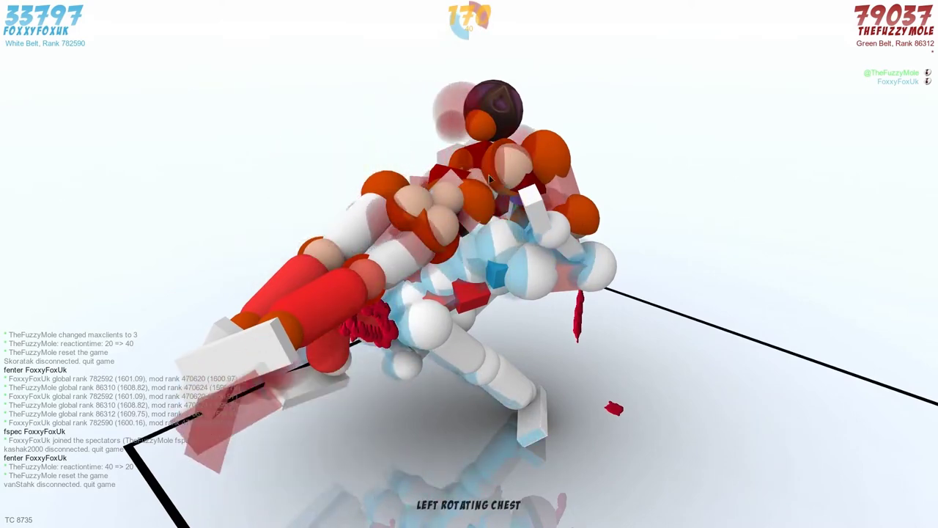
pyautogui.click(533, 207)
pyautogui.click(439, 242)
pyautogui.click(401, 264)
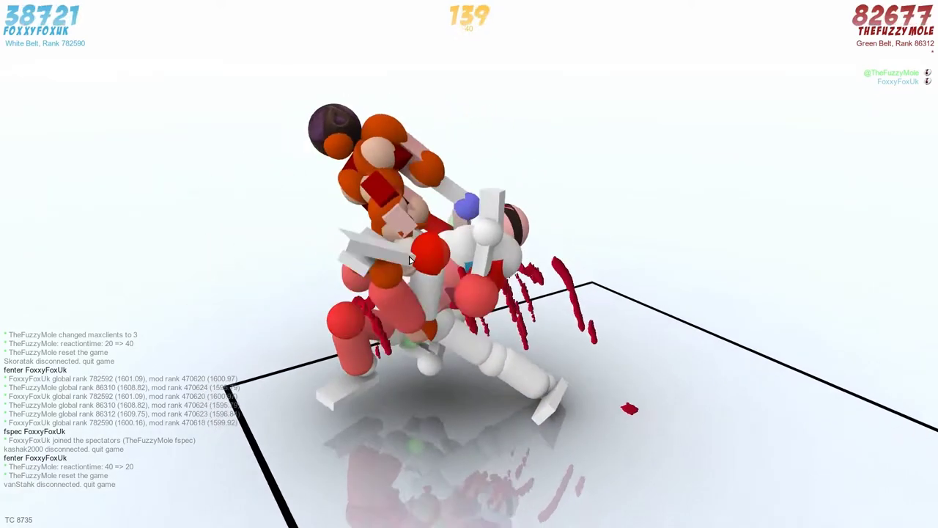
pyautogui.scroll(-3)
# Contract the right knee, lower then raise the shoulders, and contract the abs
pyautogui.click(447, 288)
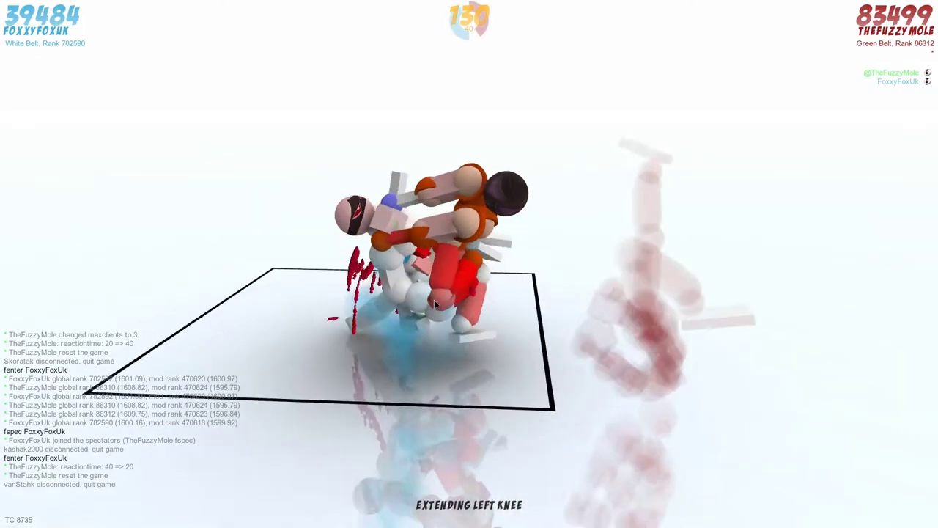
pyautogui.press('Left')
pyautogui.click(454, 242)
pyautogui.press('Left')
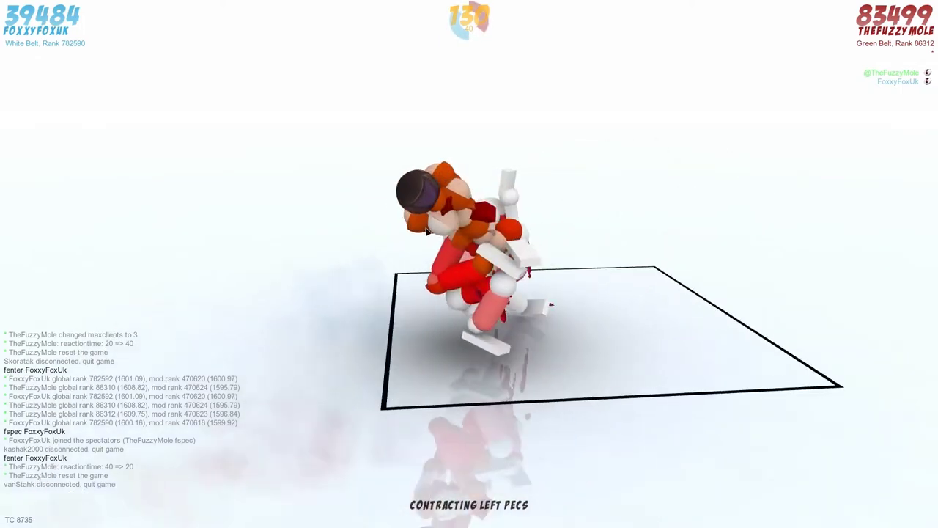
pyautogui.press('Left')
pyautogui.click(435, 224)
pyautogui.click(439, 198)
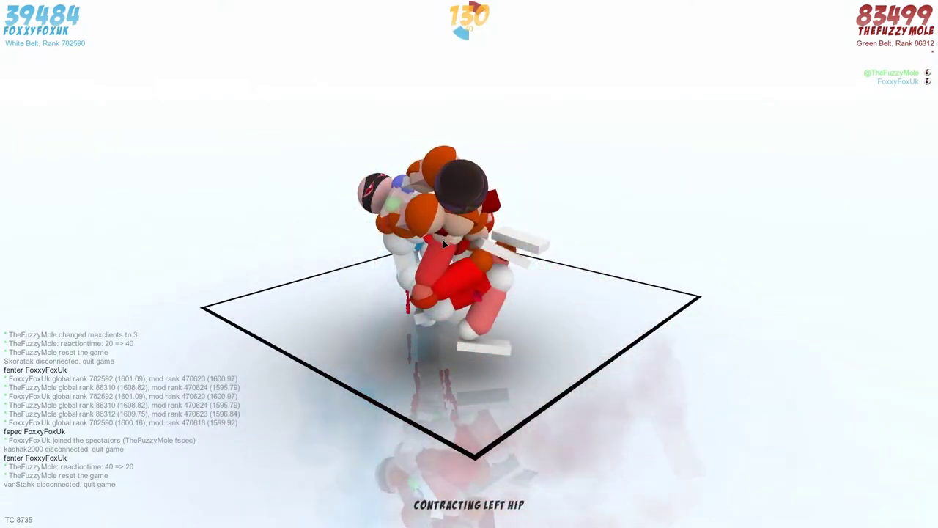
pyautogui.press('Right')
pyautogui.click(488, 234)
pyautogui.scroll(3)
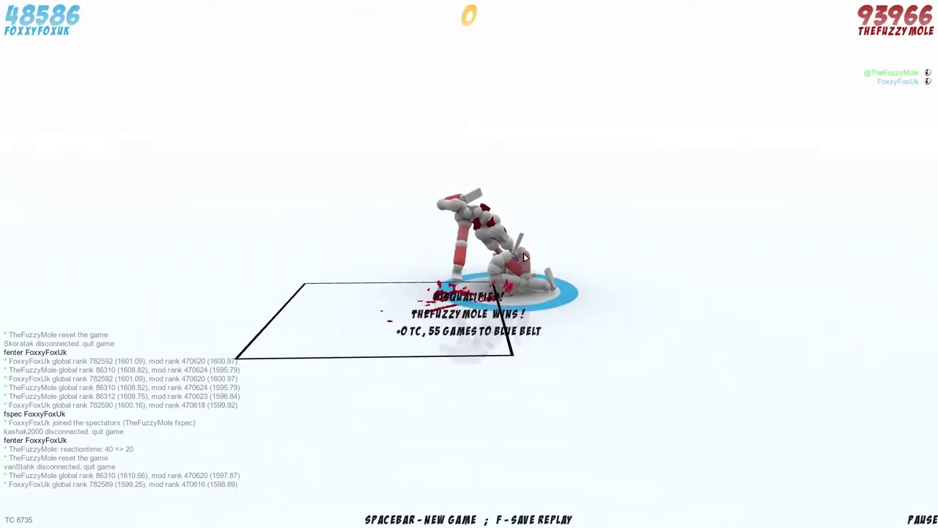
# Start a new game once the disqualification ends the match
pyautogui.press('space')
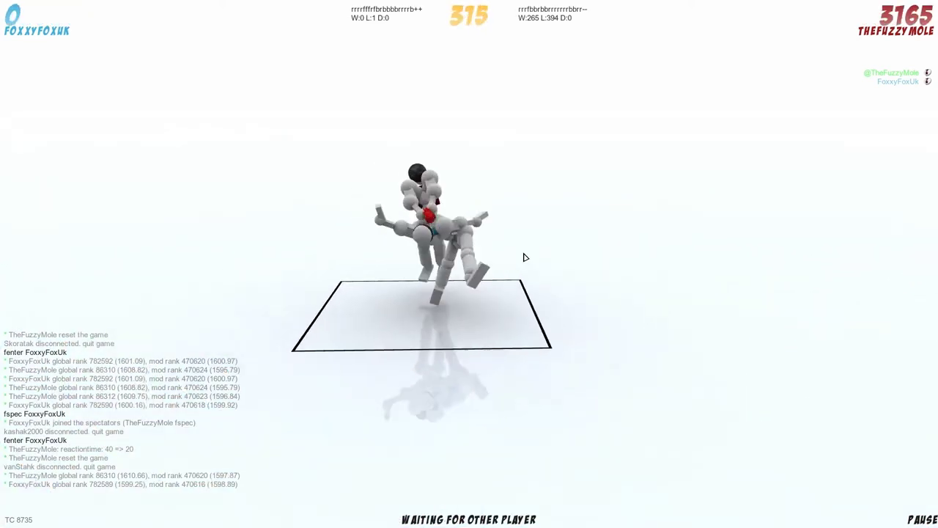
# Contract the left hip and left pecs, then play turns through the final turn
pyautogui.click(469, 281)
pyautogui.click(473, 263)
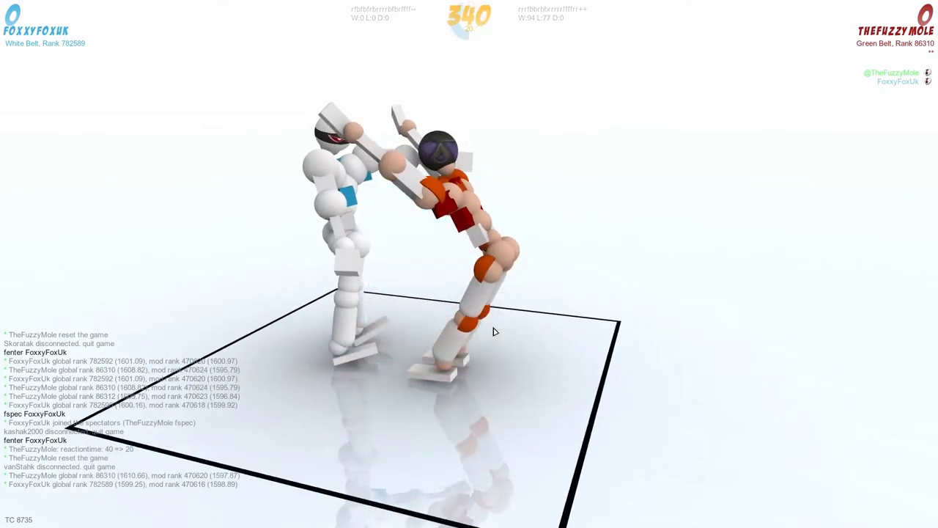
pyautogui.scroll(-3)
pyautogui.press('space')
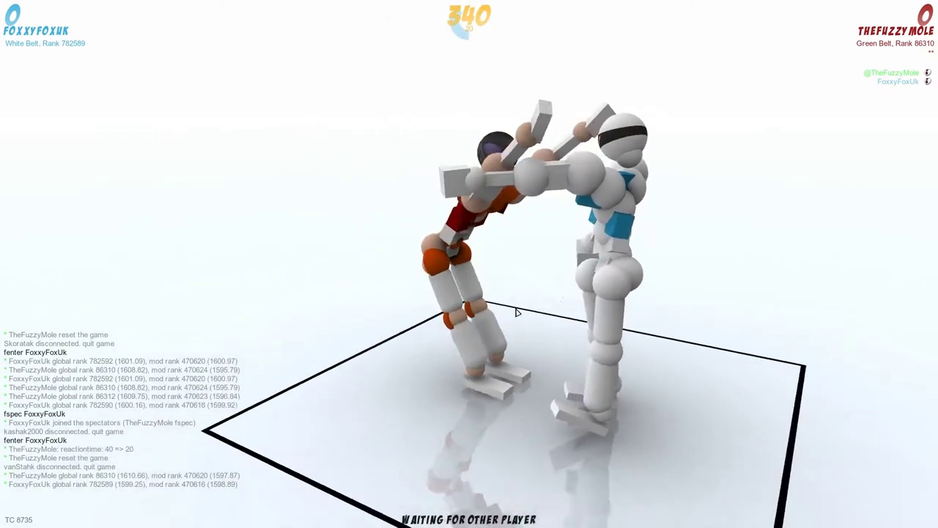
pyautogui.scroll(-3)
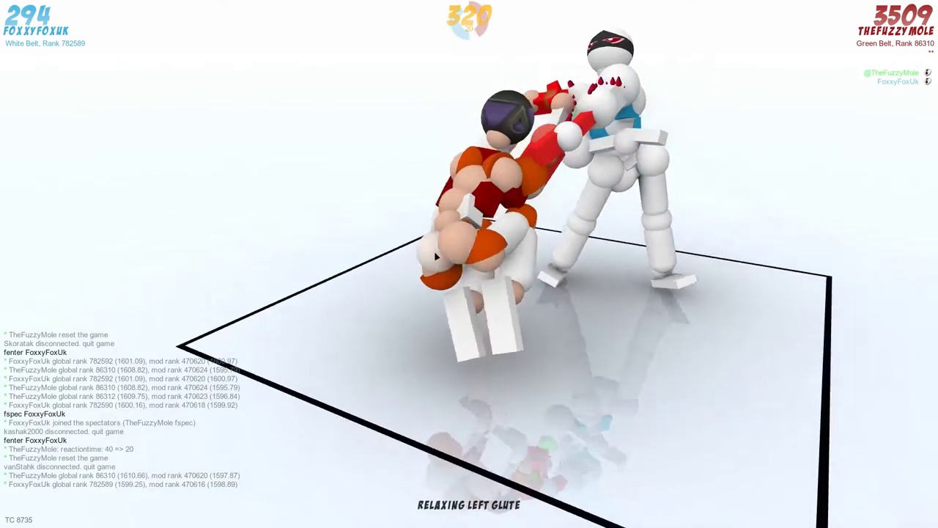
pyautogui.scroll(-3)
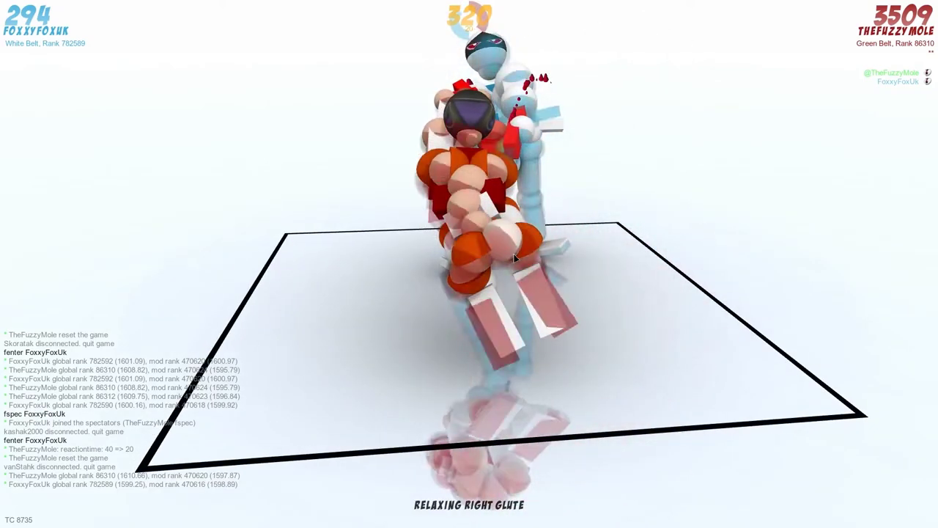
pyautogui.press('space')
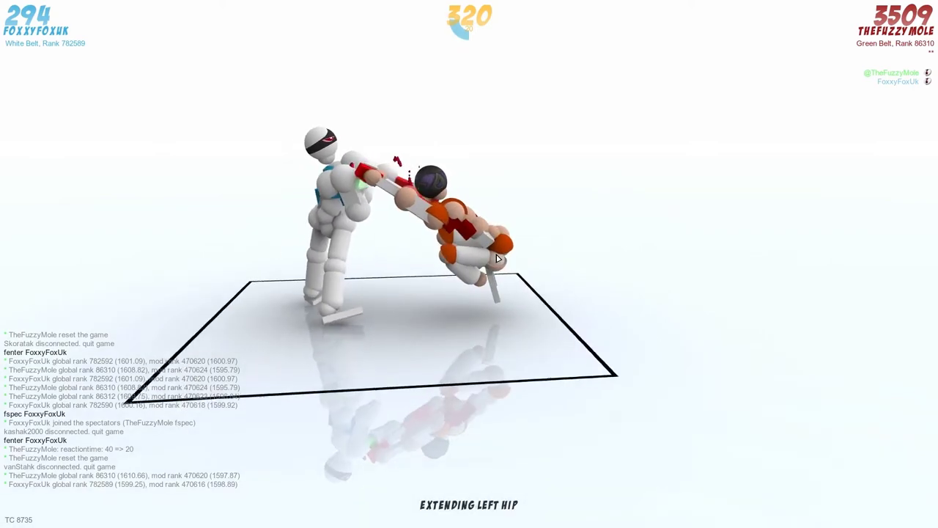
pyautogui.scroll(3)
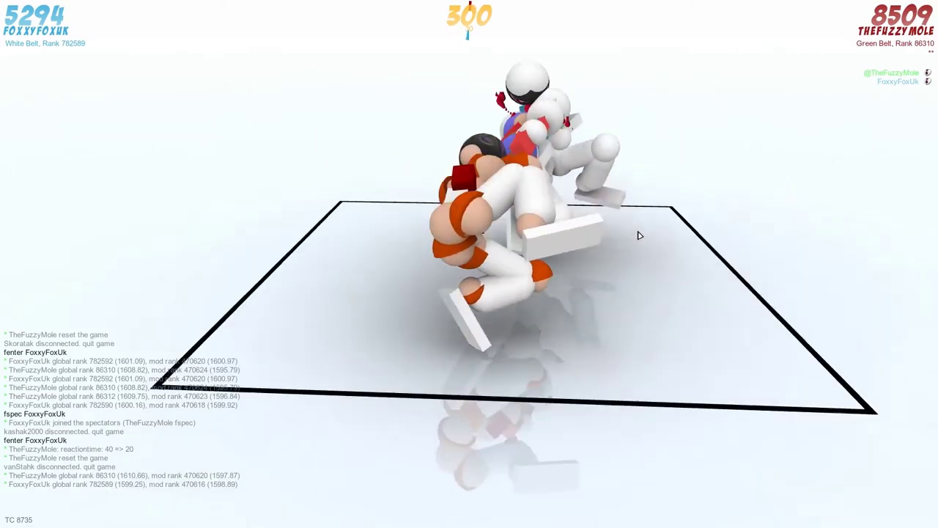
pyautogui.scroll(3)
pyautogui.press('space')
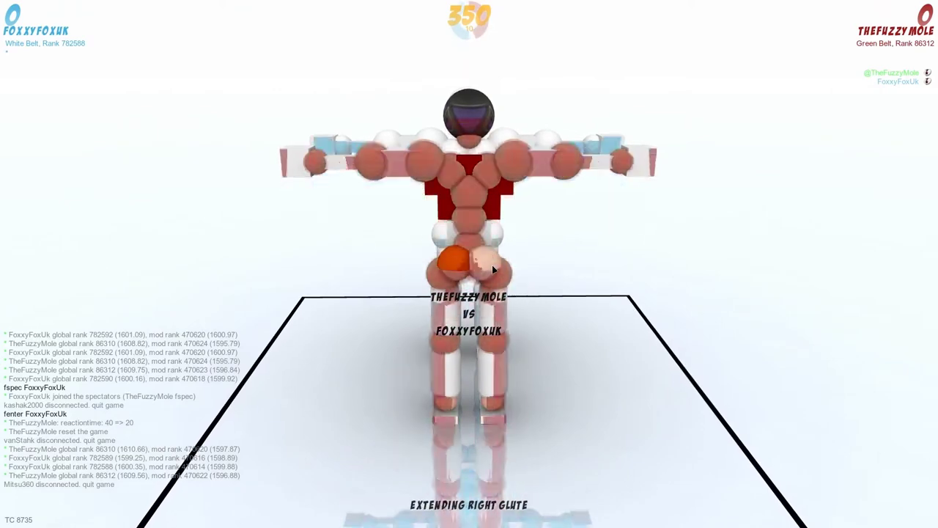
# Contract the right glute and left hip, and adjust the right pec, right elbow and left shoulder
pyautogui.click(492, 269)
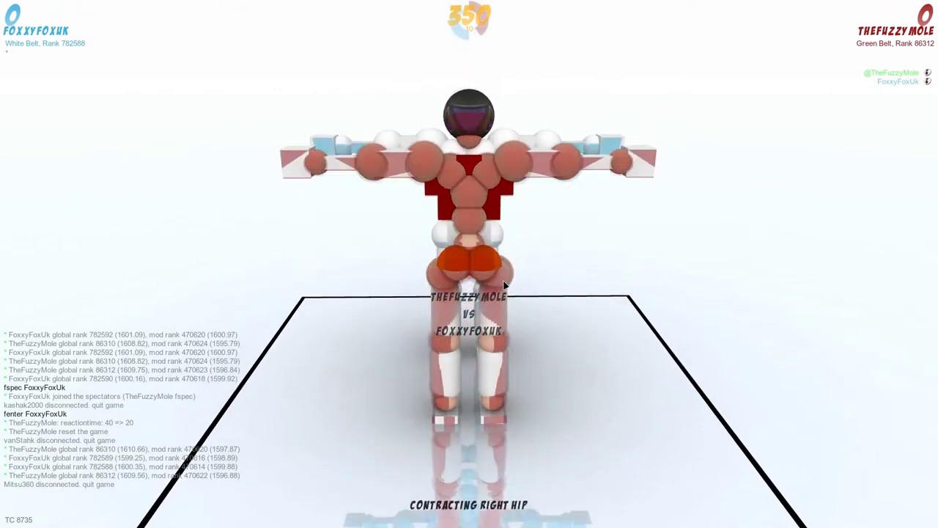
pyautogui.click(461, 282)
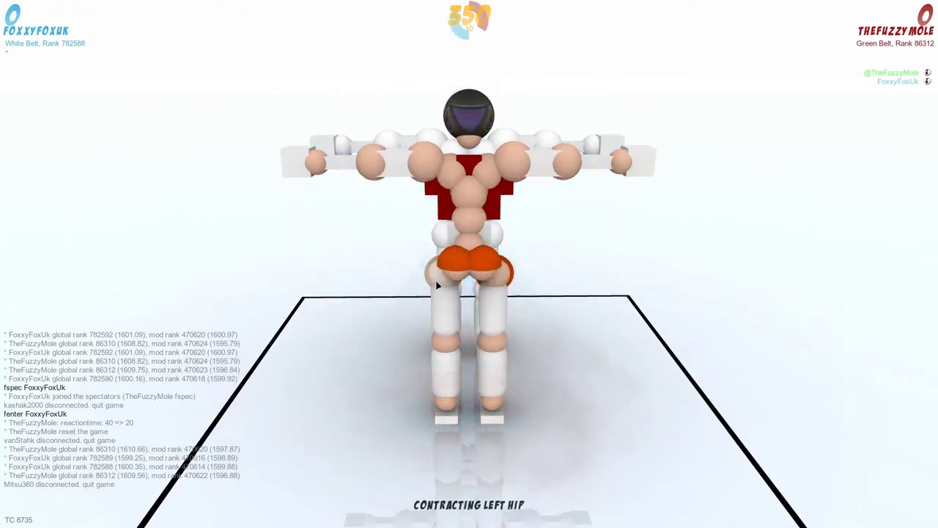
pyautogui.click(492, 271)
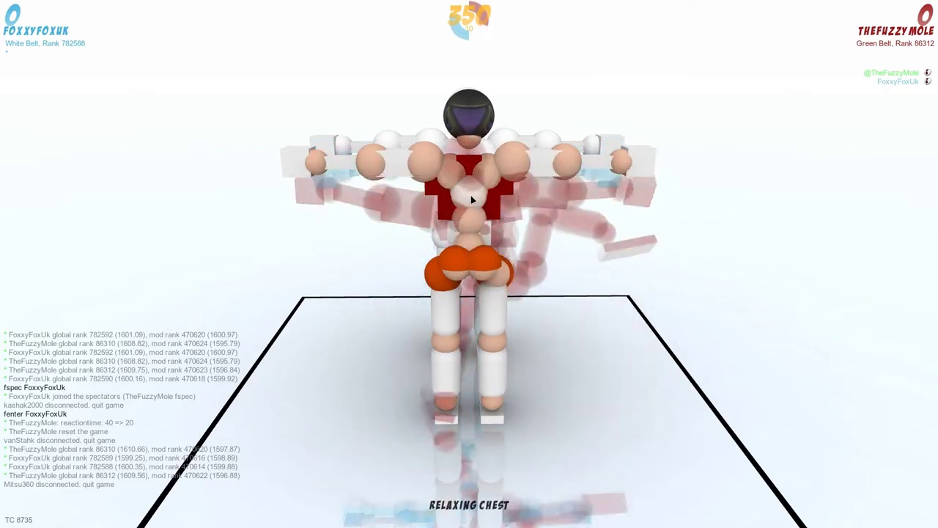
pyautogui.click(485, 170)
pyautogui.click(564, 167)
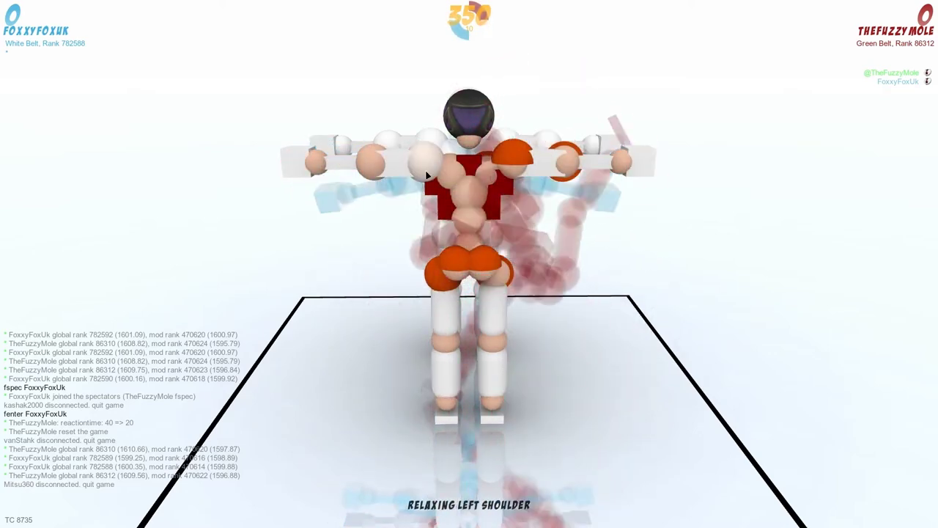
pyautogui.click(420, 165)
# Rotate the chest and bend the lumbar right, extend the left glute and hip, and play the turn
pyautogui.click(467, 197)
pyautogui.click(471, 227)
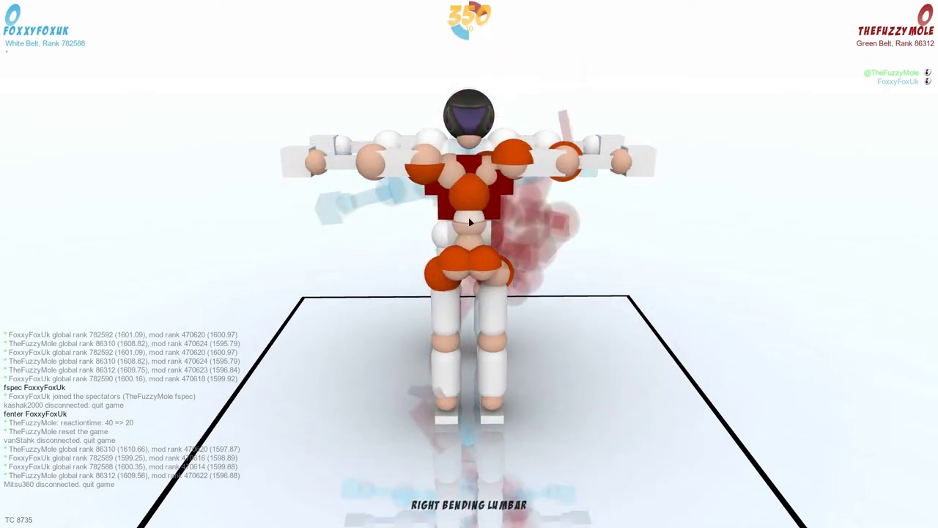
pyautogui.click(493, 270)
pyautogui.press('d')
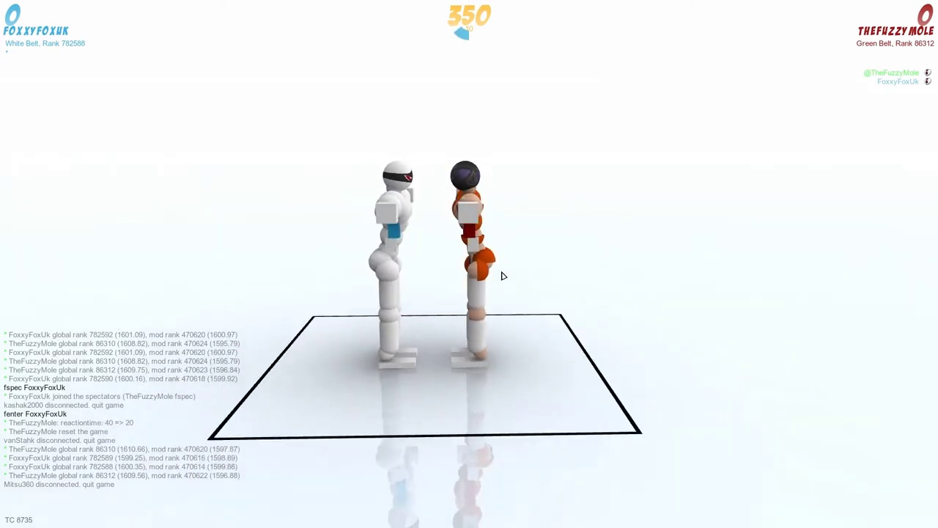
pyautogui.click(489, 278)
pyautogui.press('space')
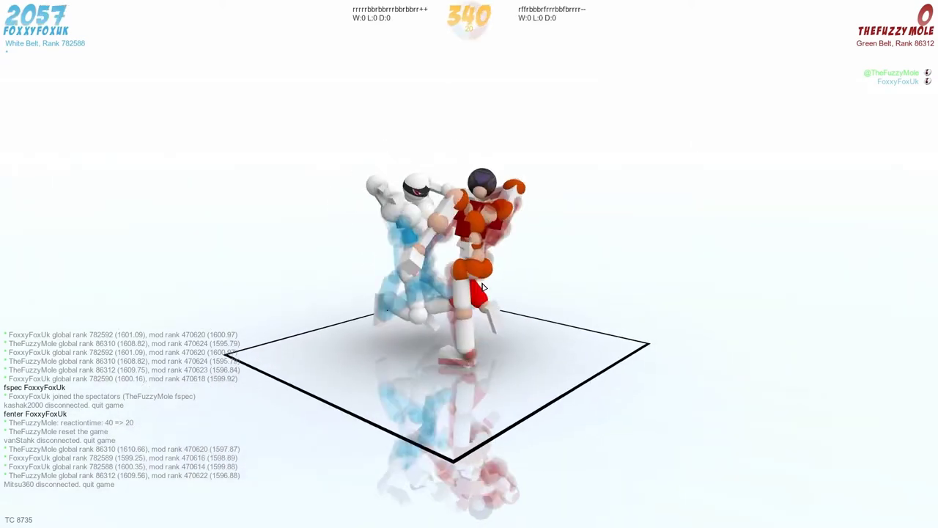
# Contract the right hip while orbiting around the fighters
pyautogui.press('d')
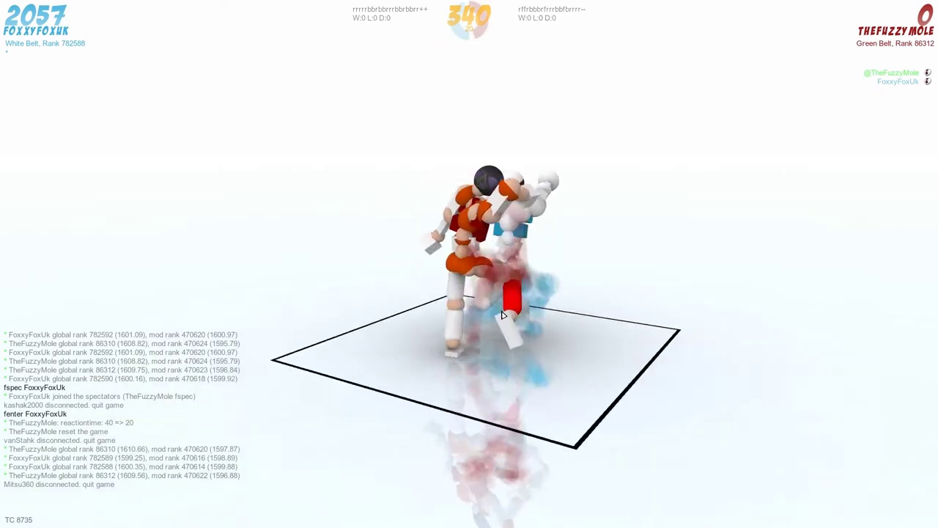
pyautogui.press('d')
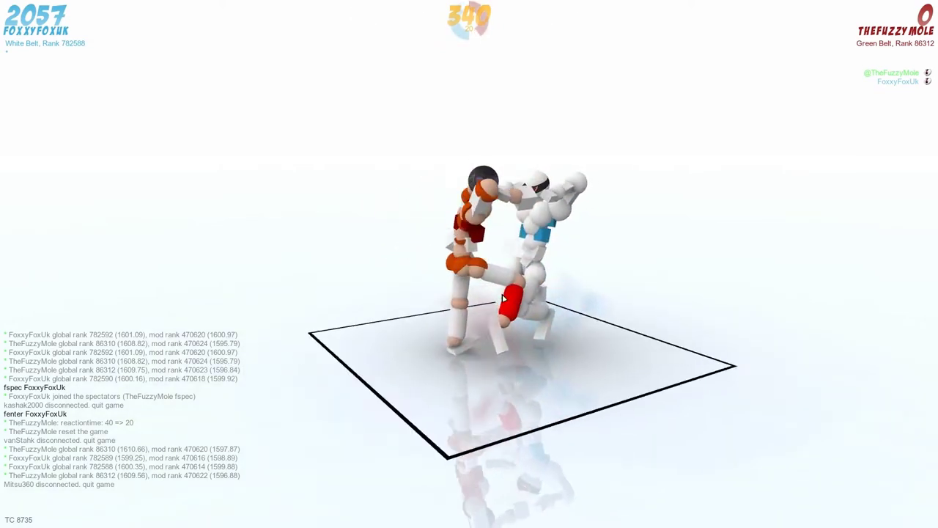
pyautogui.press('d')
pyautogui.click(482, 274)
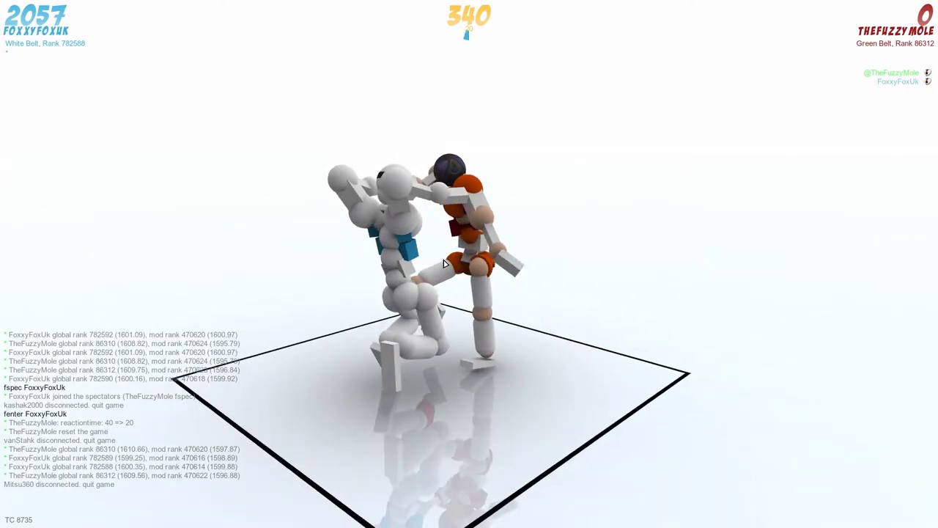
# Extend the left hip, play a turn, then bend the lumbar right and extend hip and glute
pyautogui.click(443, 263)
pyautogui.press('space')
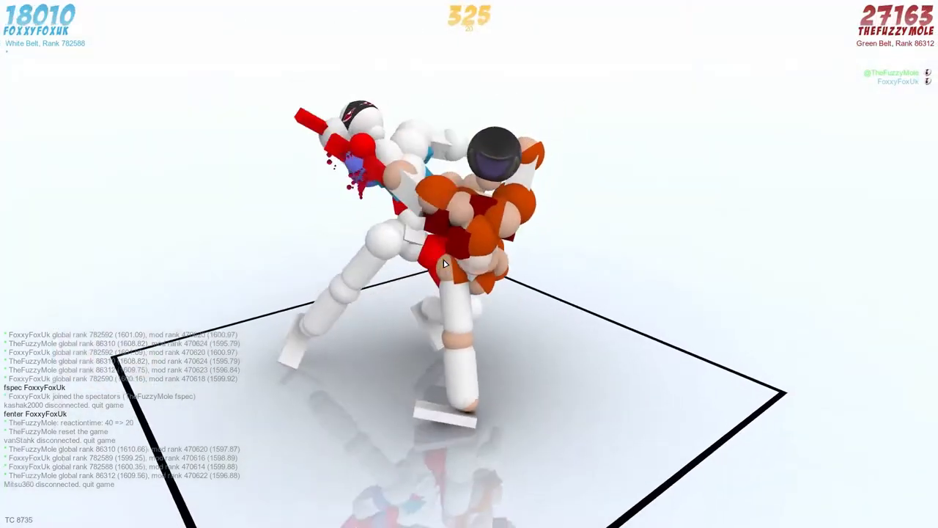
pyautogui.click(444, 263)
pyautogui.scroll(3)
pyautogui.scroll(-3)
pyautogui.click(443, 262)
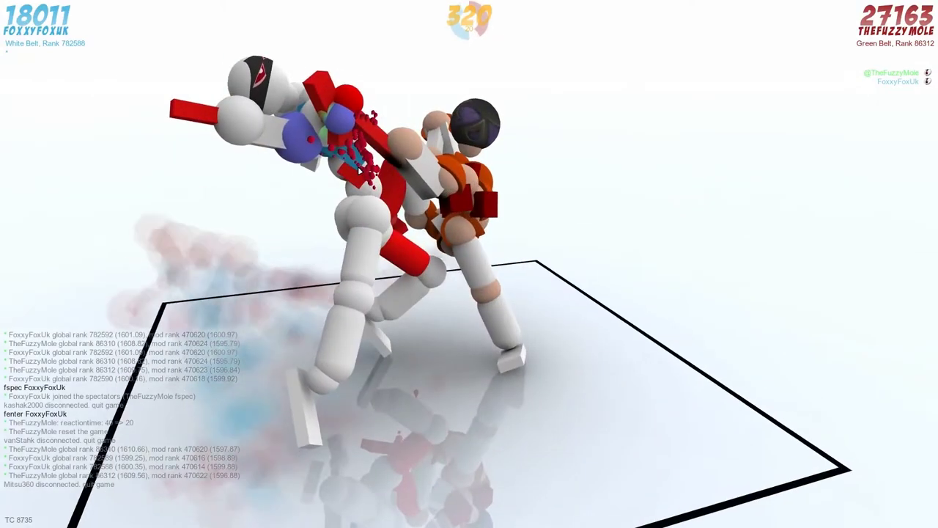
# Relax the left elbow, raise the shoulders and contract the left pecs
pyautogui.click(351, 116)
pyautogui.press('d')
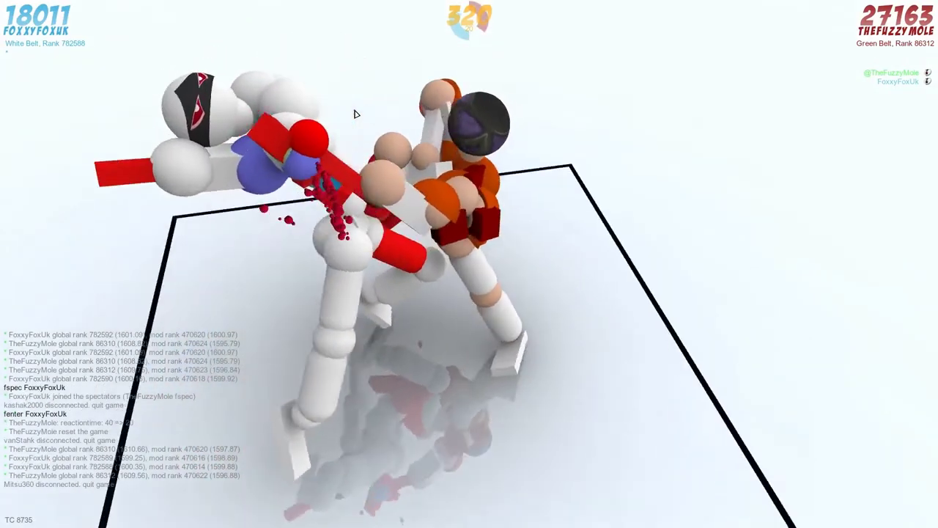
pyautogui.press('d')
pyautogui.click(356, 118)
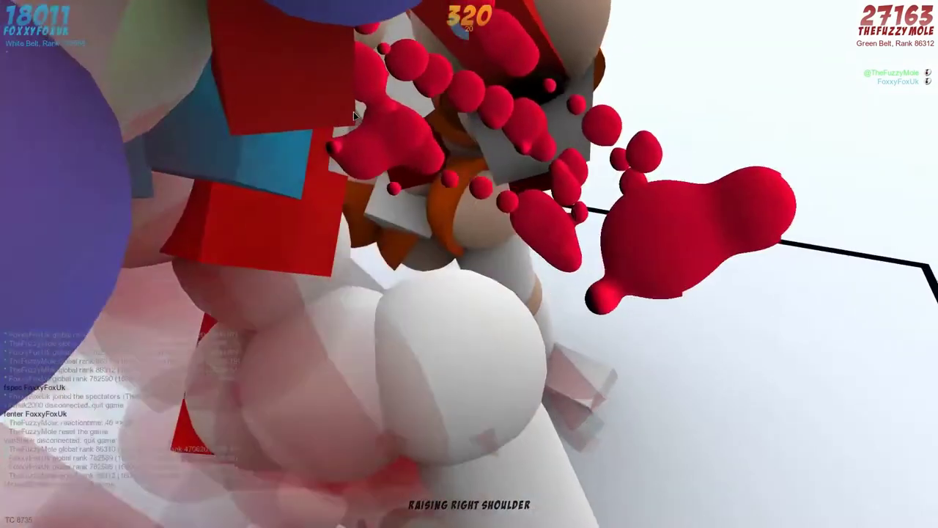
pyautogui.click(353, 112)
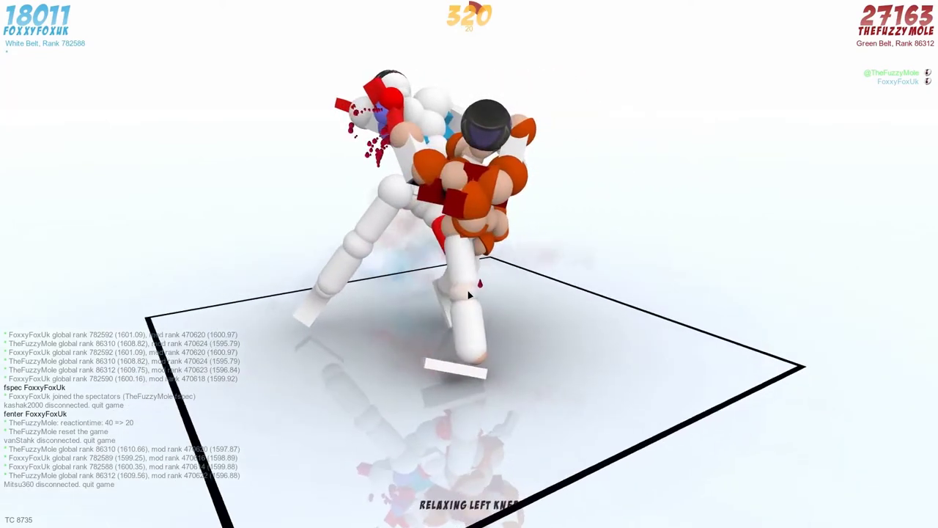
# Contract the left hip and bend the lumbar right, playing a turn after each
pyautogui.click(448, 233)
pyautogui.scroll(-3)
pyautogui.press('space')
pyautogui.click(447, 239)
pyautogui.press('space')
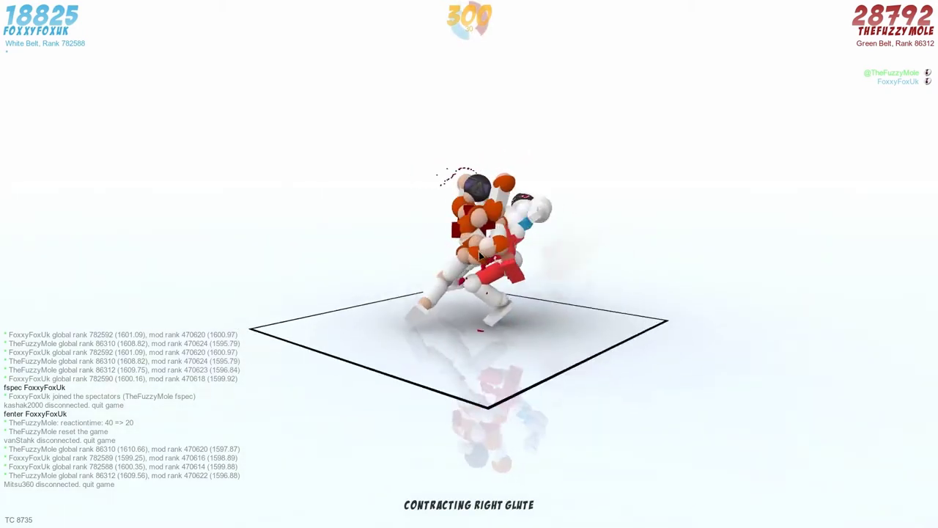
# Bend the lumbar right, rotate the chest left, raise the left shoulder, and play two turns
pyautogui.click(483, 253)
pyautogui.scroll(3)
pyautogui.click(484, 220)
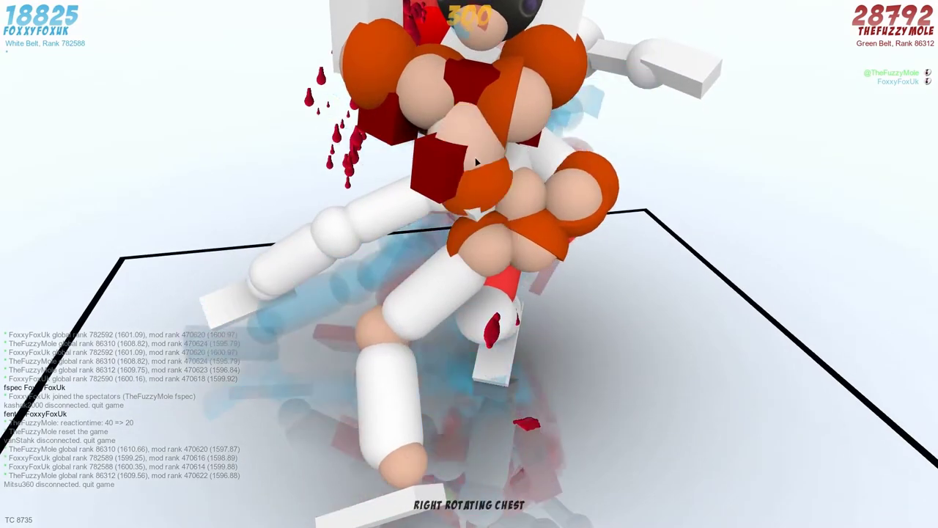
pyautogui.click(473, 146)
pyautogui.scroll(-3)
pyautogui.press('space')
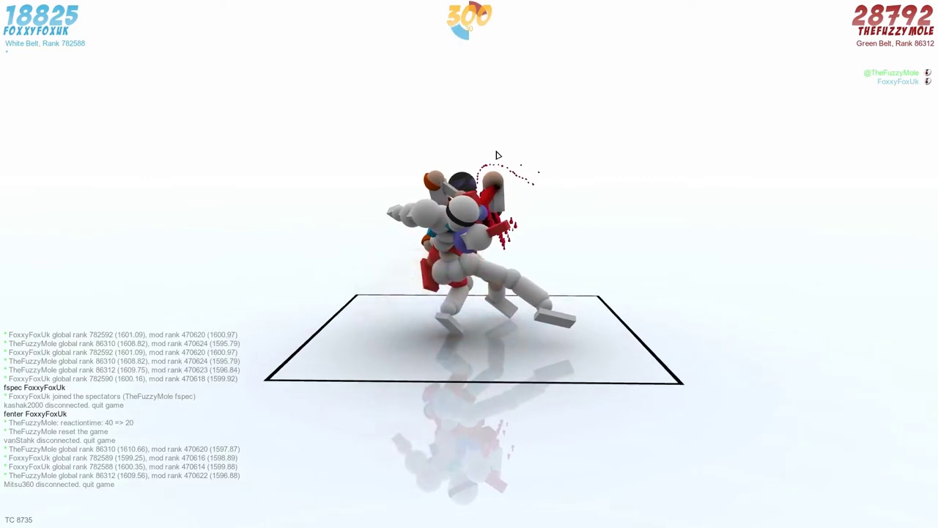
pyautogui.scroll(3)
pyautogui.click(496, 154)
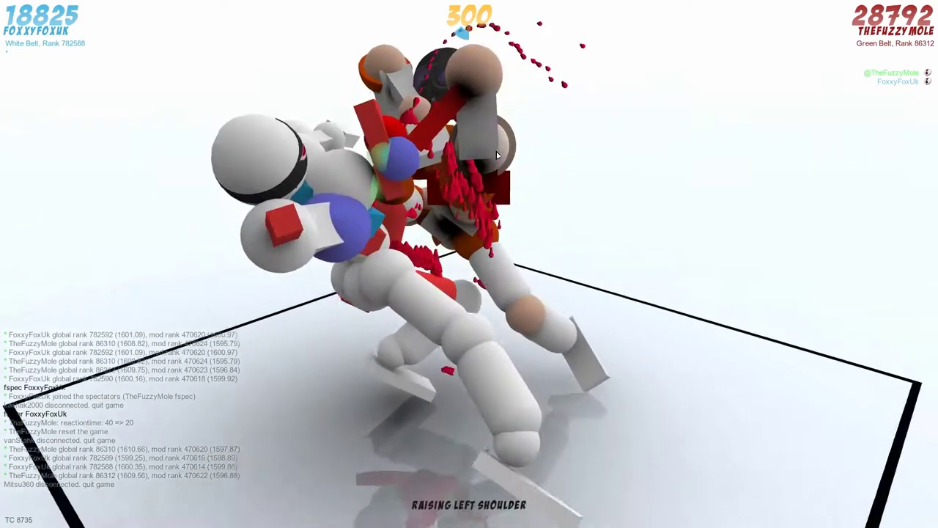
pyautogui.press('space')
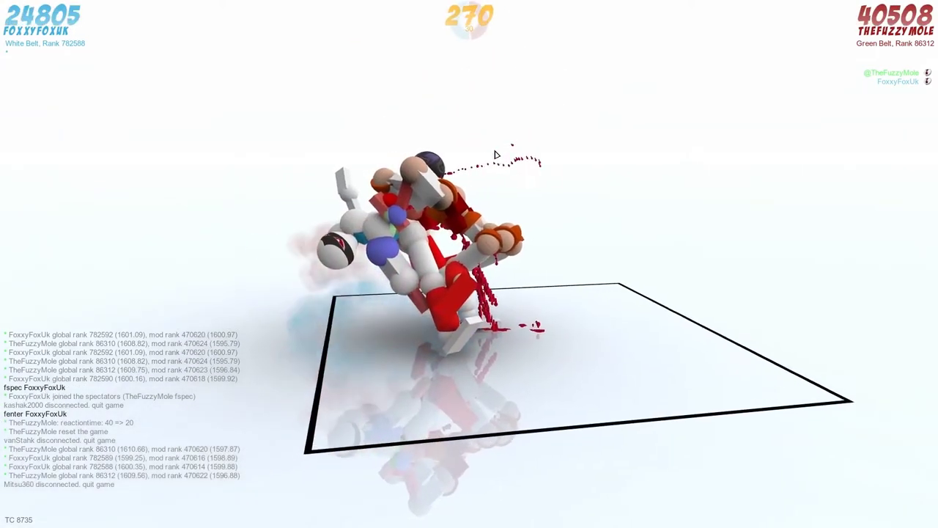
# Extend the left hip until the disqualification, then raise the left shoulder in the new round
pyautogui.click(460, 249)
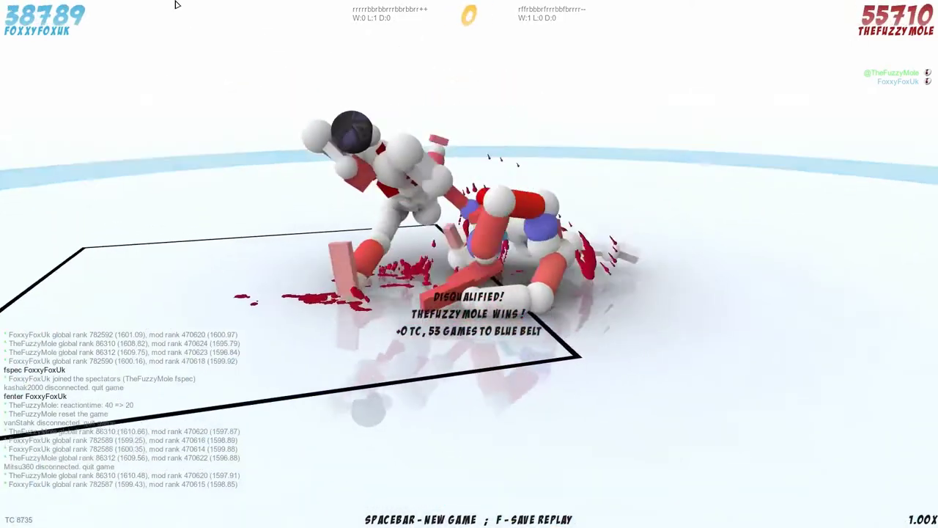
pyautogui.press('d')
pyautogui.click(444, 172)
# Raise the right shoulder, adjust abs and left glute, play the turn, then extend the right pecs
pyautogui.click(513, 158)
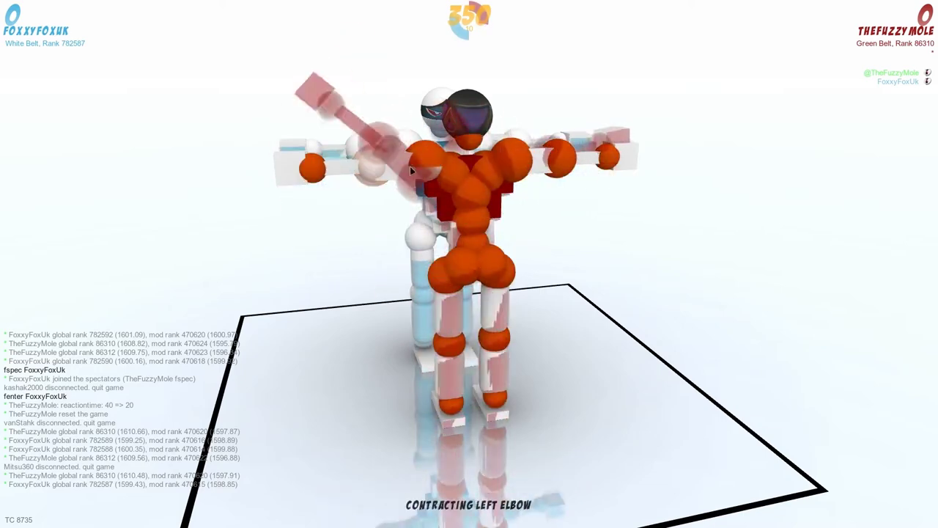
pyautogui.click(505, 158)
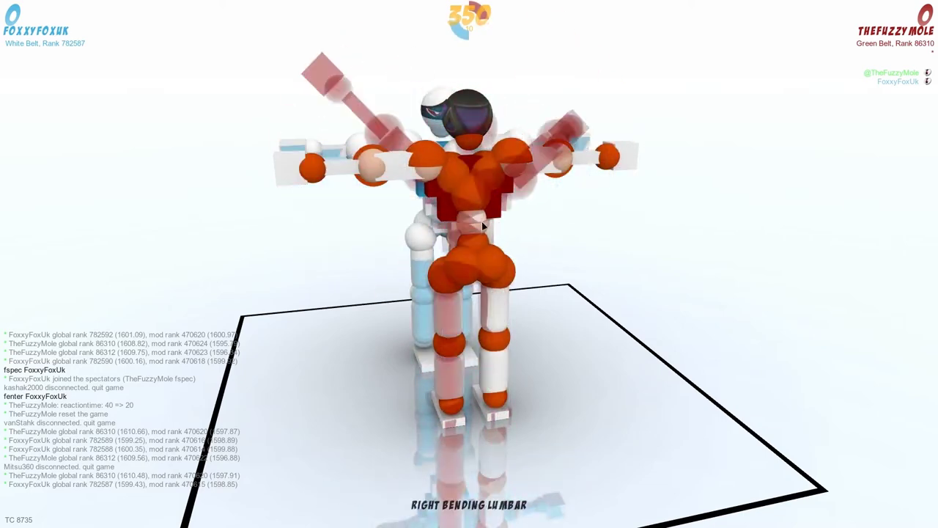
pyautogui.click(475, 247)
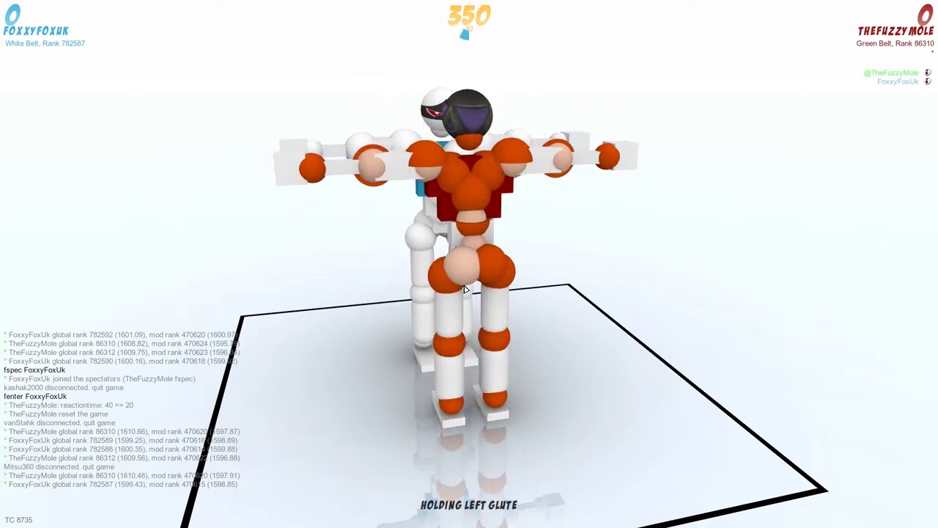
pyautogui.press('d')
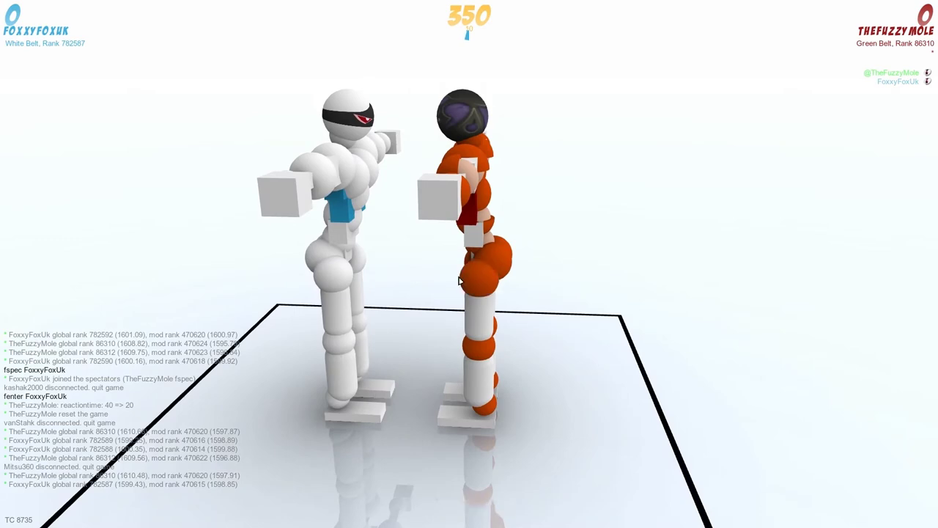
pyautogui.press('space')
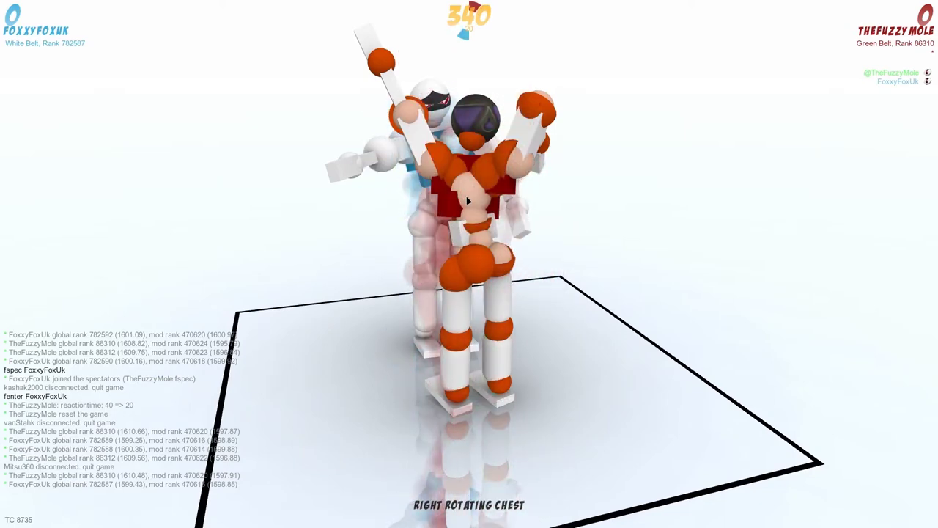
pyautogui.click(446, 171)
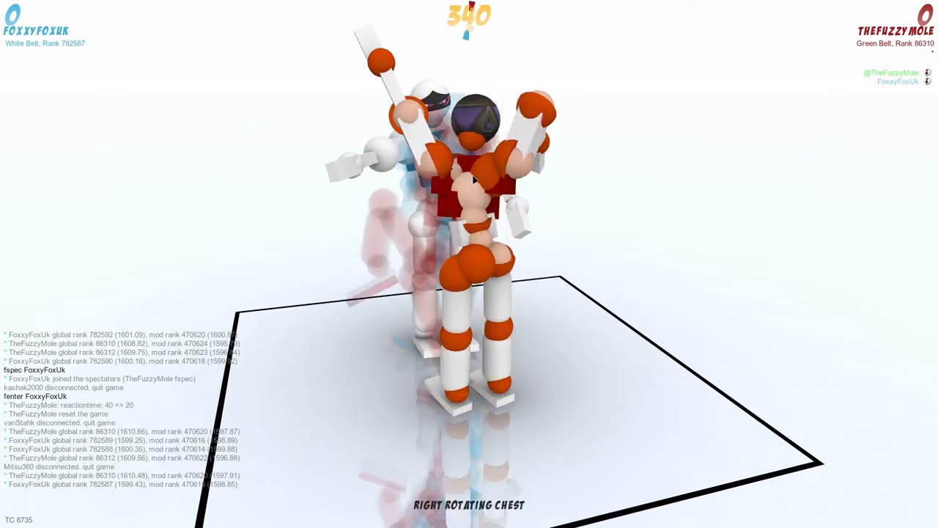
pyautogui.click(485, 178)
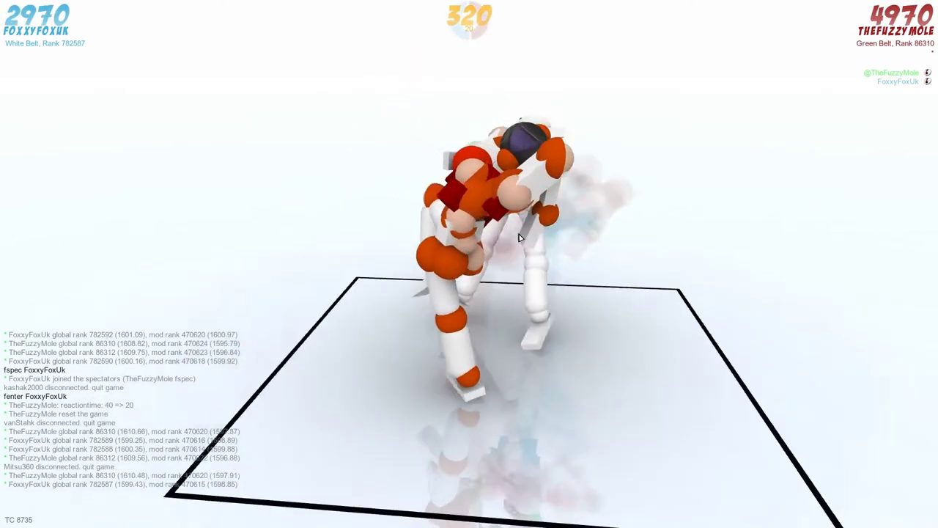
# Raise the right shoulder and set the left glute to extend
pyautogui.click(526, 195)
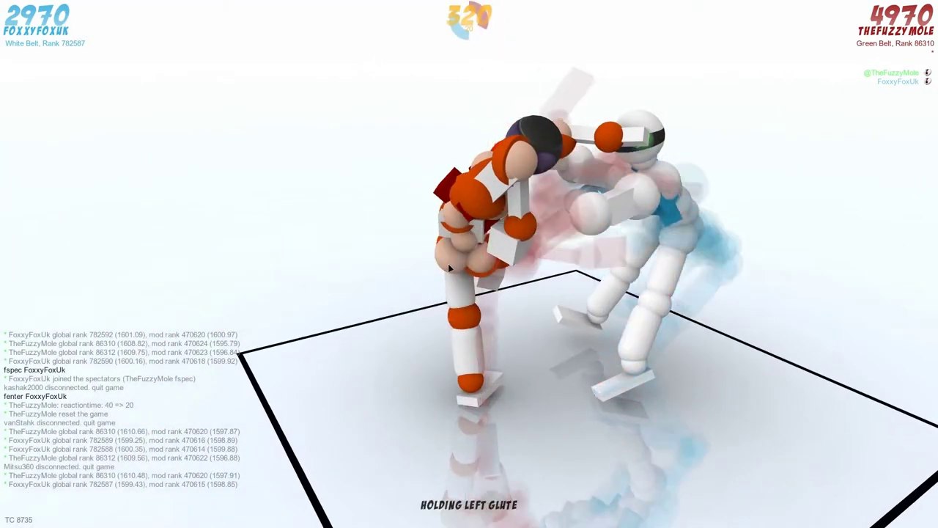
pyautogui.click(448, 263)
pyautogui.click(447, 263)
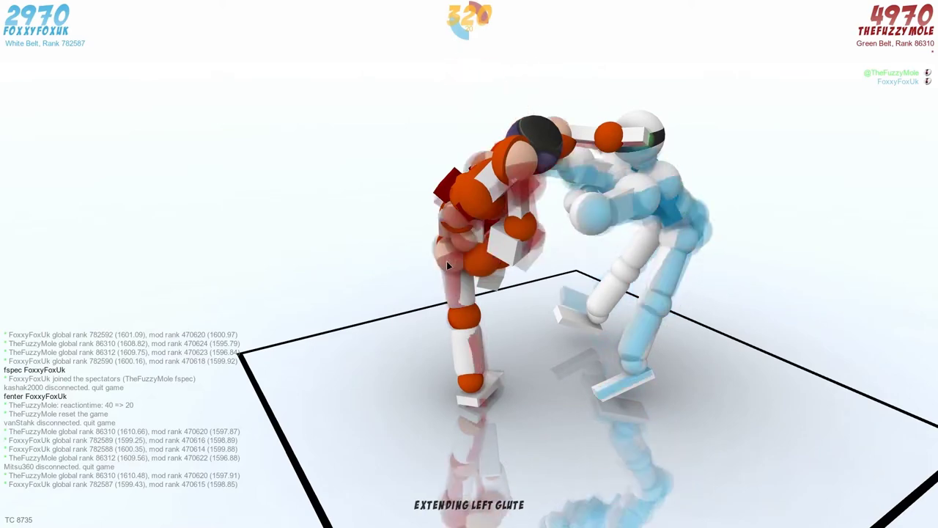
# Orbit to a corner view of the dojo and commit the pose to end the turn
pyautogui.moveTo(446, 261); pyautogui.dragTo(475, 272)
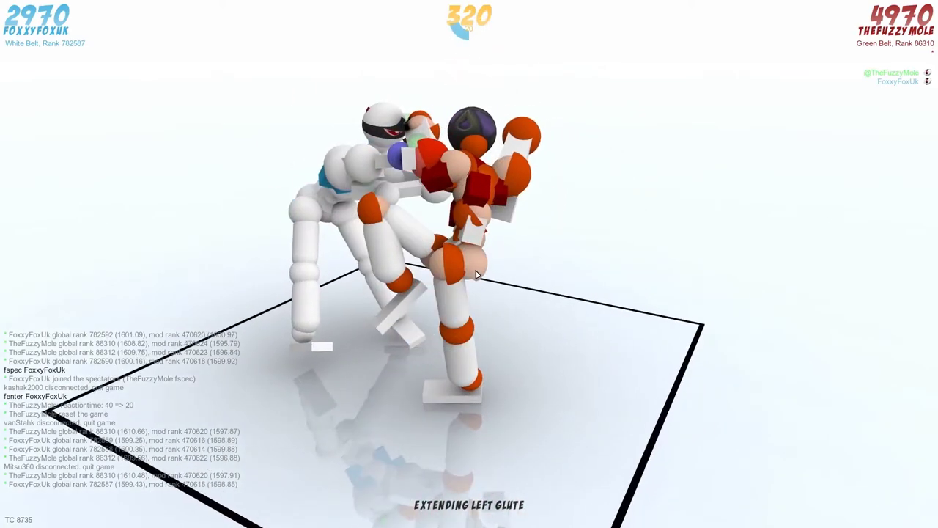
pyautogui.press('d')
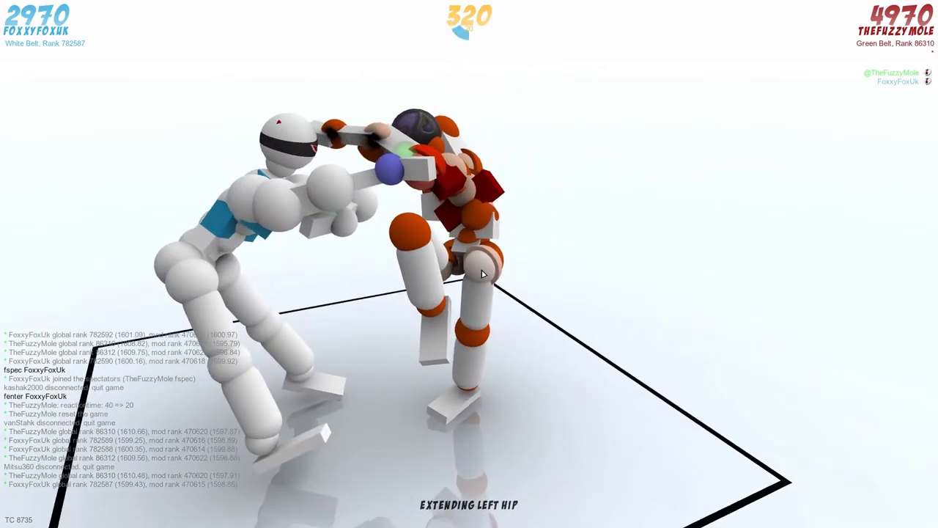
pyautogui.moveTo(482, 272); pyautogui.dragTo(472, 258)
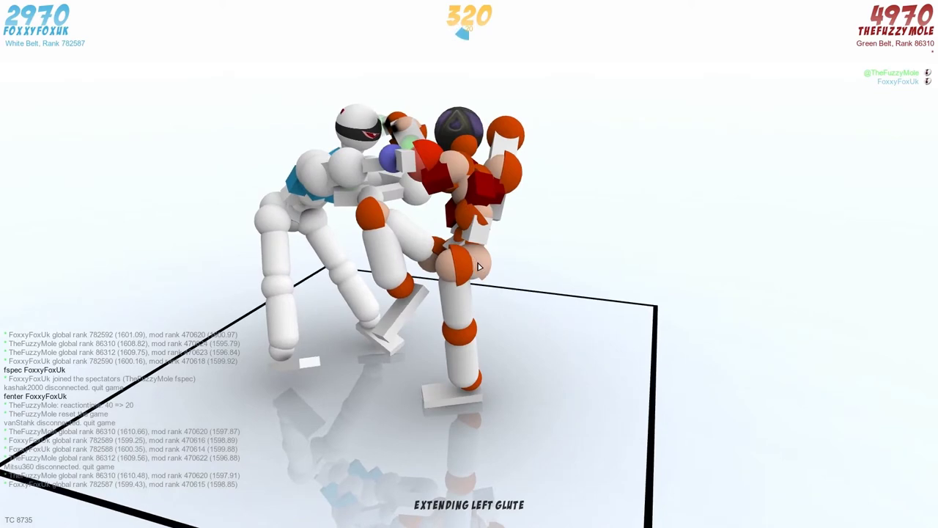
pyautogui.moveTo(464, 267); pyautogui.dragTo(470, 266)
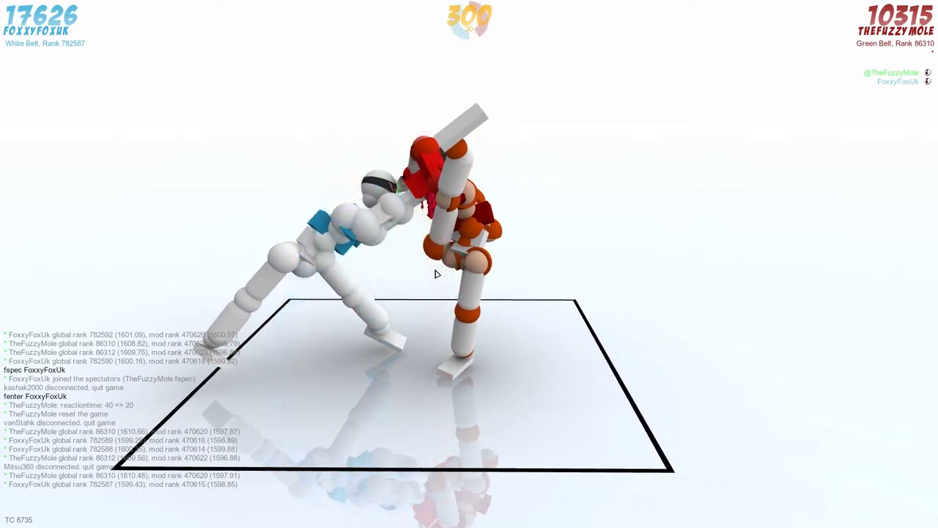
pyautogui.moveTo(436, 273); pyautogui.dragTo(532, 234)
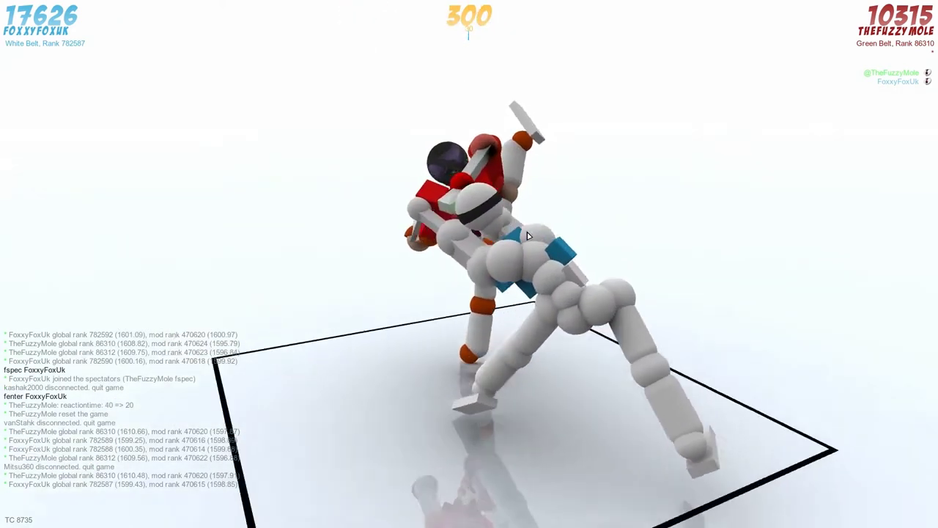
pyautogui.press('space')
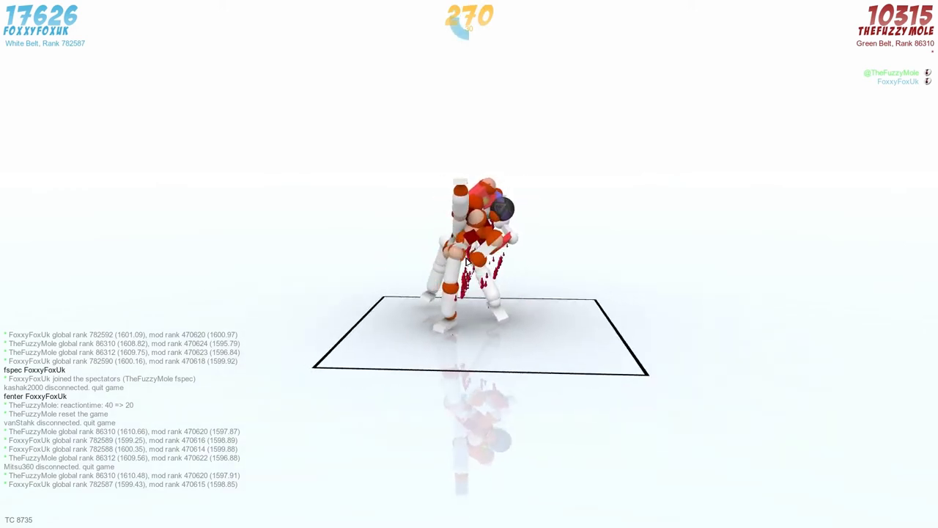
pyautogui.scroll(3)
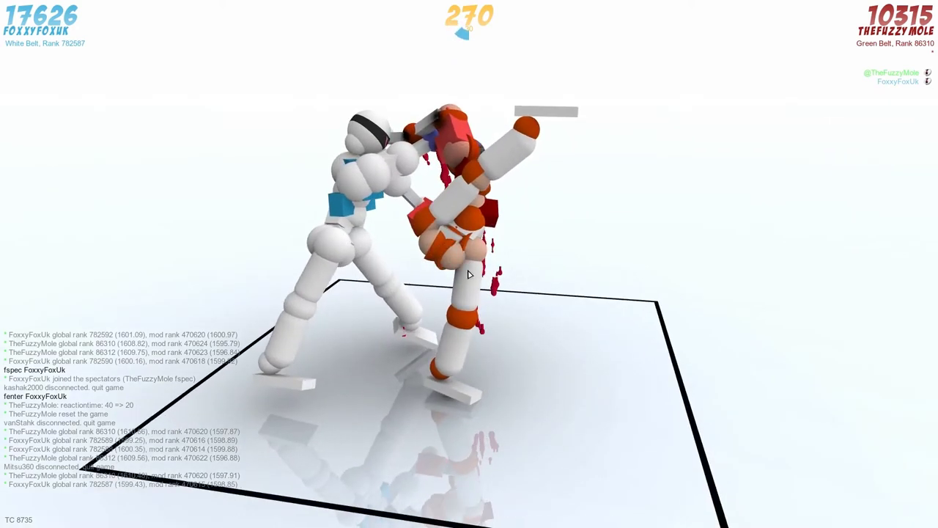
# Extend the right pecs, raise the left shoulder, contract the left elbow and hold the neck
pyautogui.moveTo(469, 274); pyautogui.dragTo(483, 274)
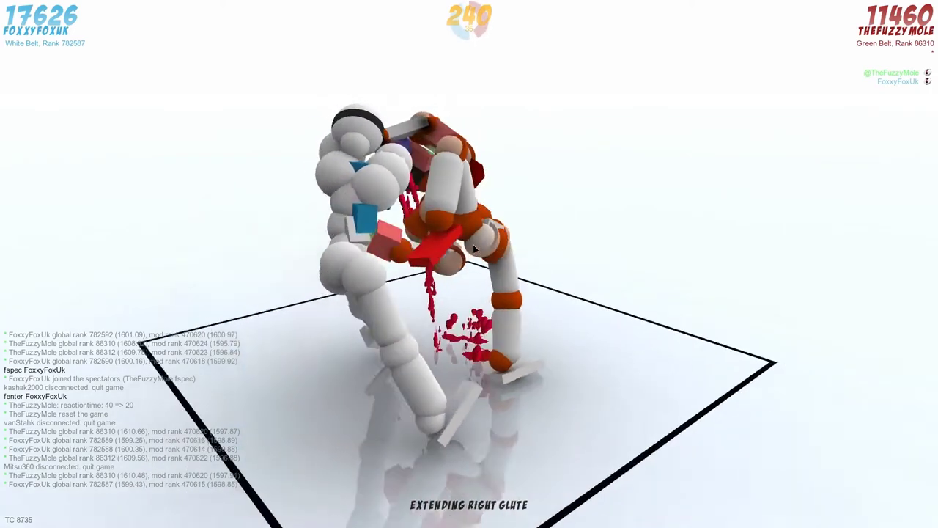
pyautogui.moveTo(475, 240); pyautogui.dragTo(479, 153)
pyautogui.scroll(3)
pyautogui.scroll(-3)
pyautogui.scroll(3)
pyautogui.click(513, 184)
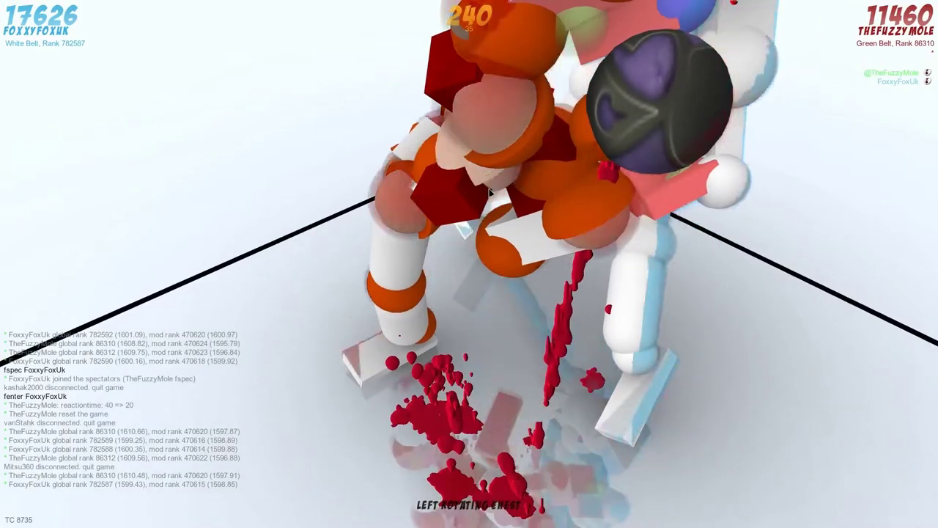
pyautogui.click(537, 179)
pyautogui.click(505, 126)
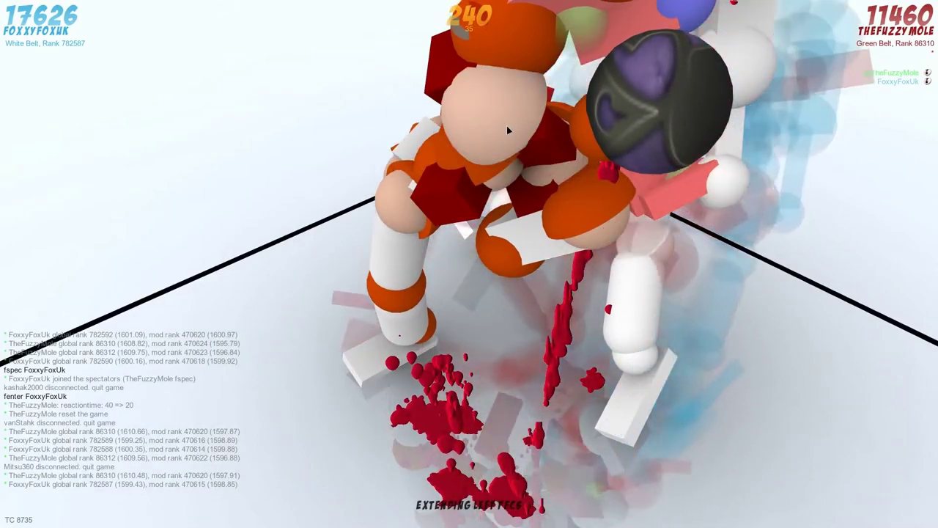
pyautogui.scroll(3)
pyautogui.scroll(-3)
pyautogui.scroll(3)
pyautogui.click(508, 120)
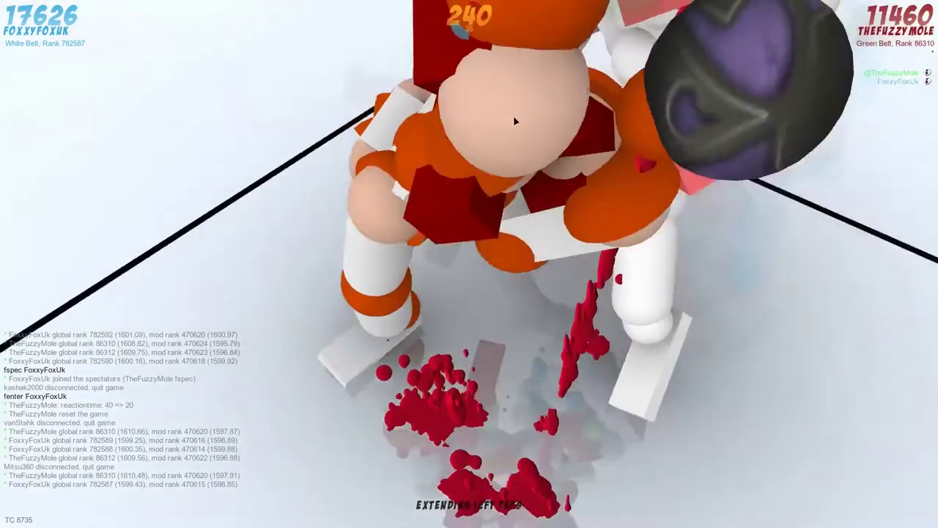
pyautogui.scroll(-3)
pyautogui.click(516, 120)
pyautogui.scroll(3)
pyautogui.click(529, 175)
# Adjust the chest joints, then contract the right knee and right elbow
pyautogui.click(529, 176)
pyautogui.press('d')
pyautogui.click(469, 117)
pyautogui.click(396, 100)
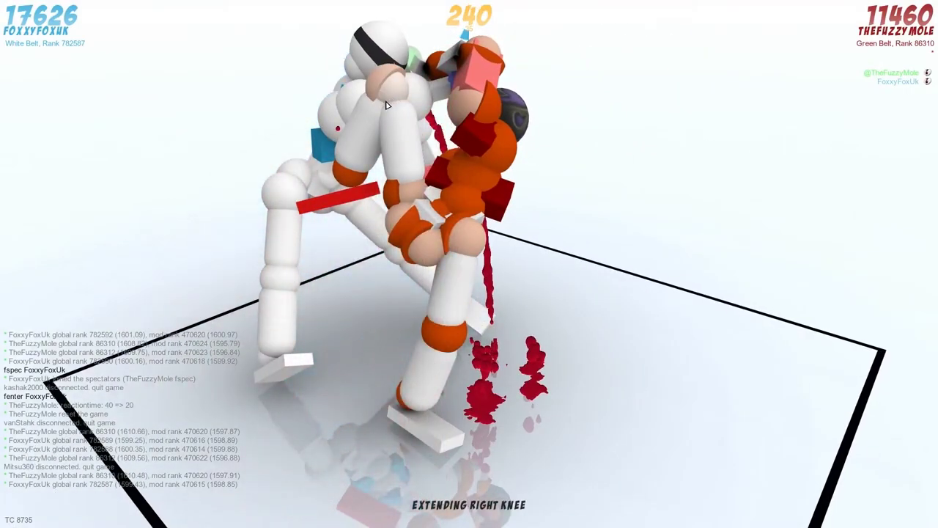
pyautogui.scroll(-3)
pyautogui.scroll(3)
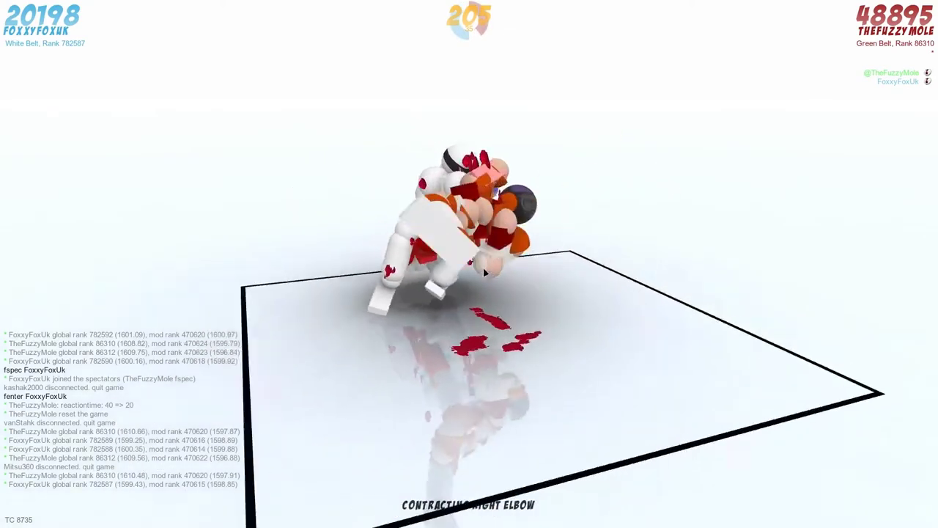
pyautogui.moveTo(462, 285); pyautogui.dragTo(458, 242)
pyautogui.scroll(-3)
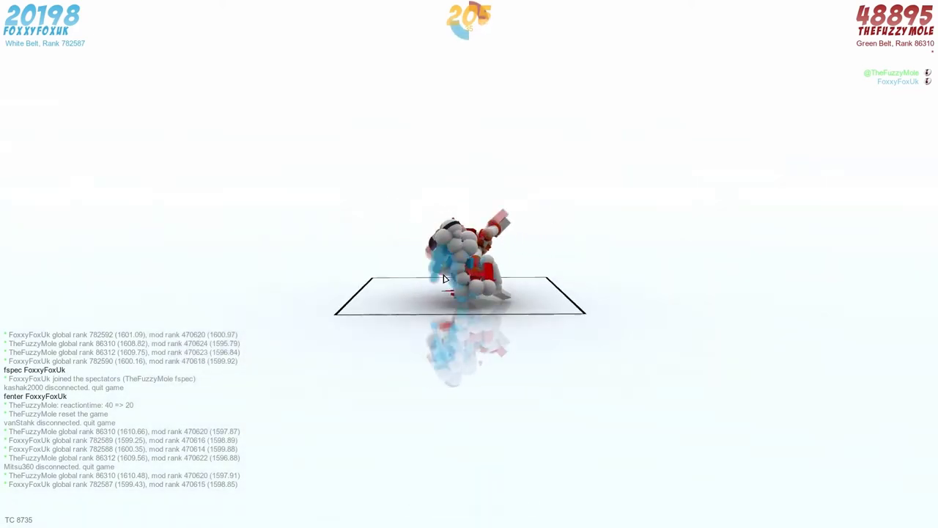
pyautogui.scroll(3)
pyautogui.click(444, 278)
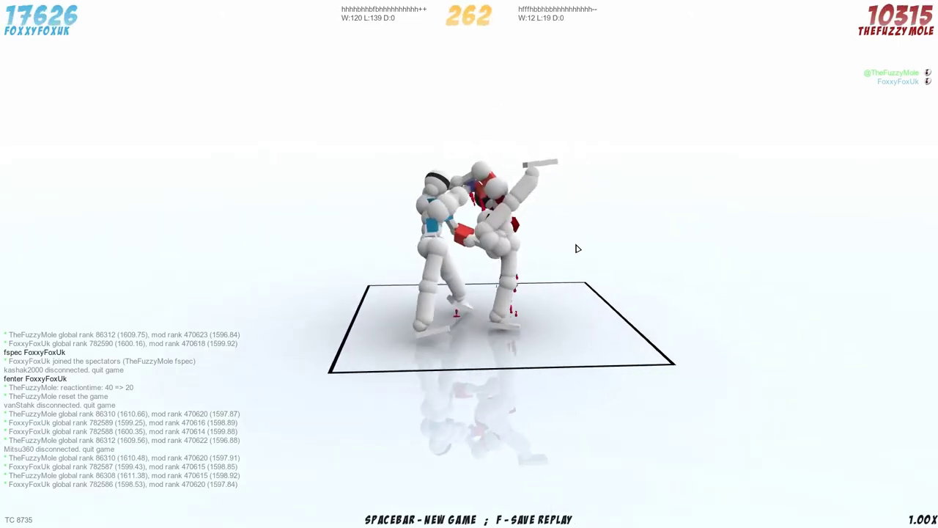
# Start a new match, set all joints to hold, adjust both hips and end the turn
pyautogui.press('space')
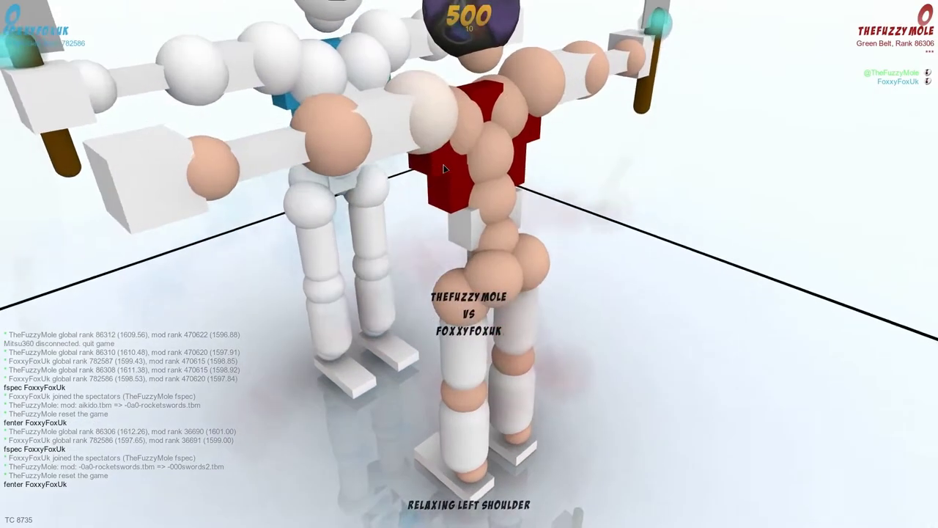
pyautogui.press('c')
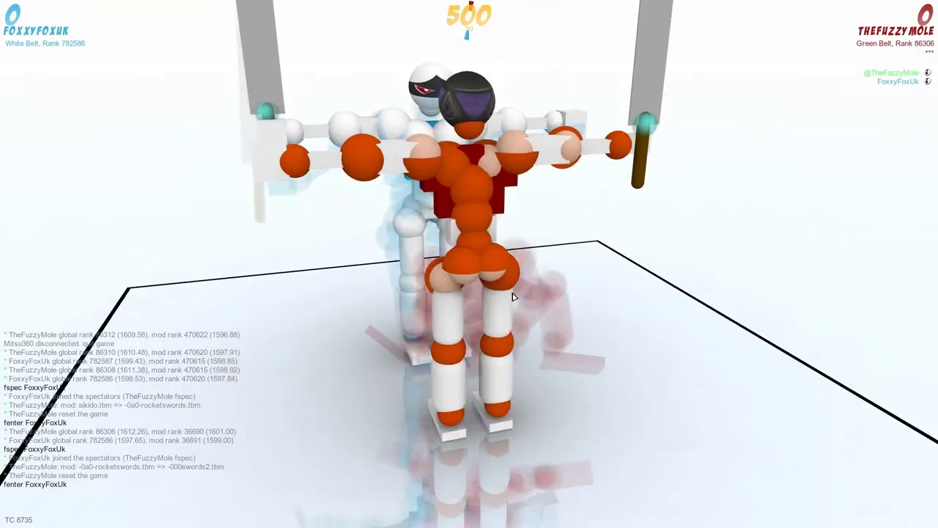
pyautogui.click(499, 278)
pyautogui.click(447, 286)
pyautogui.press('space')
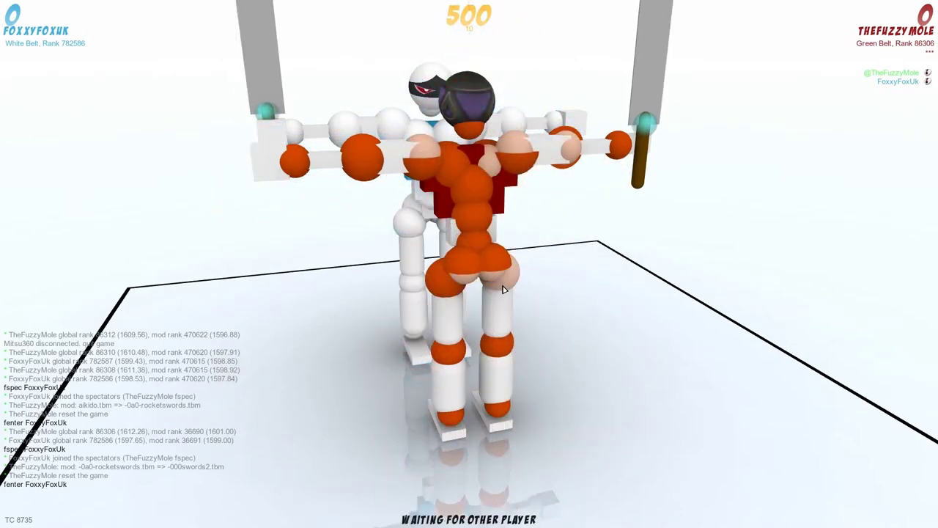
# Extend the left glute and left hip, then end the turn
pyautogui.click(440, 255)
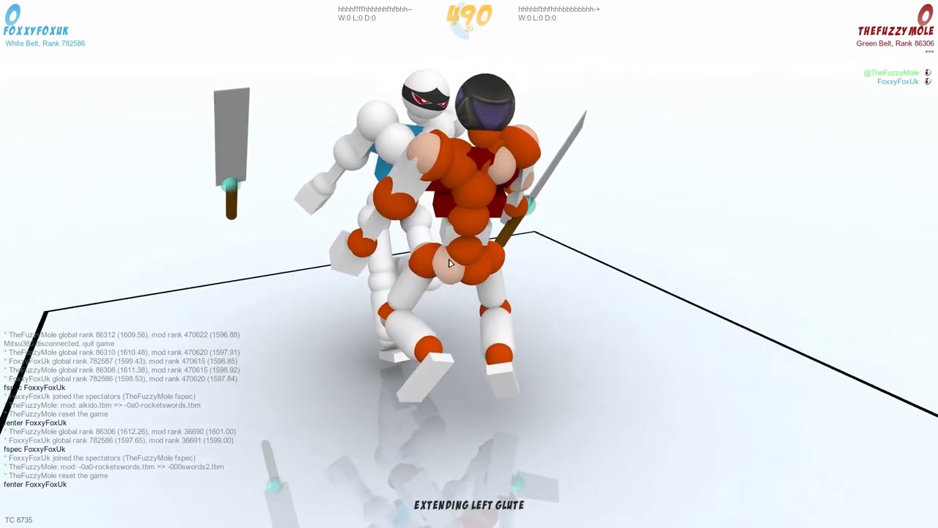
pyautogui.click(425, 249)
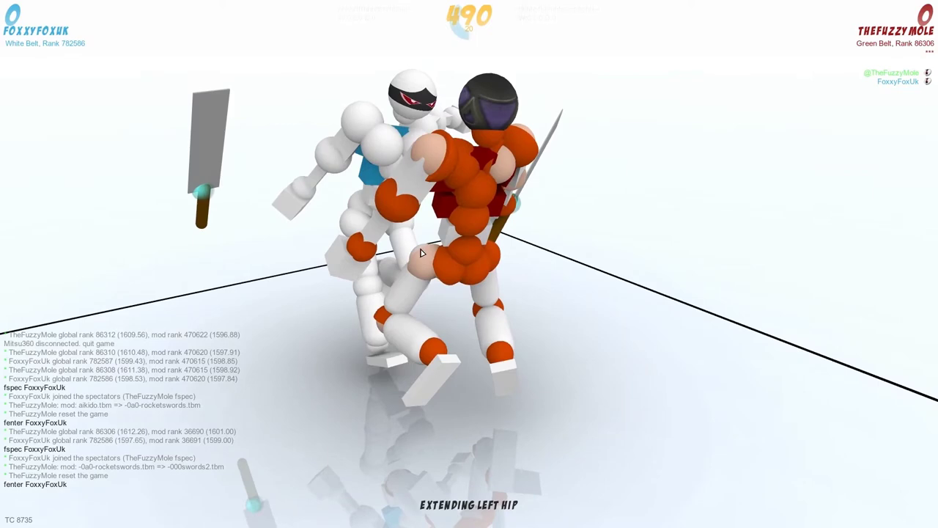
pyautogui.moveTo(421, 259); pyautogui.dragTo(517, 247)
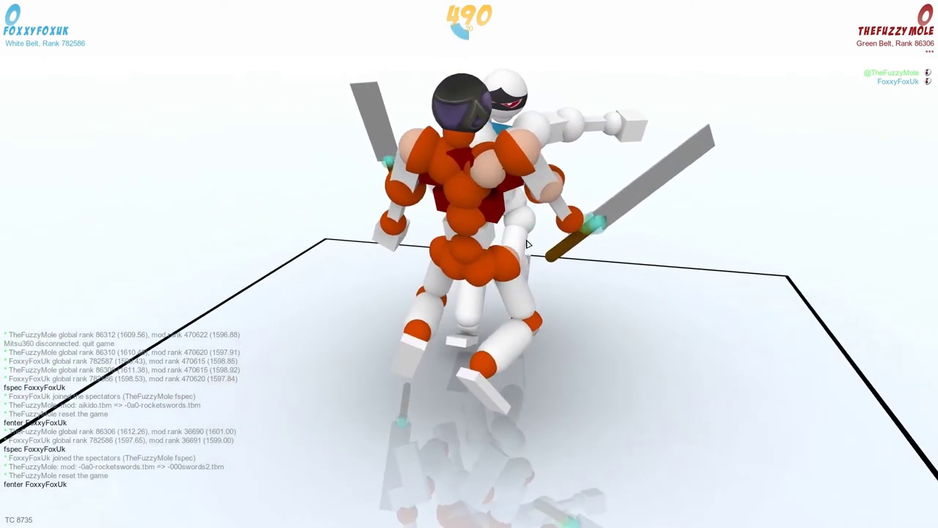
pyautogui.press('Right')
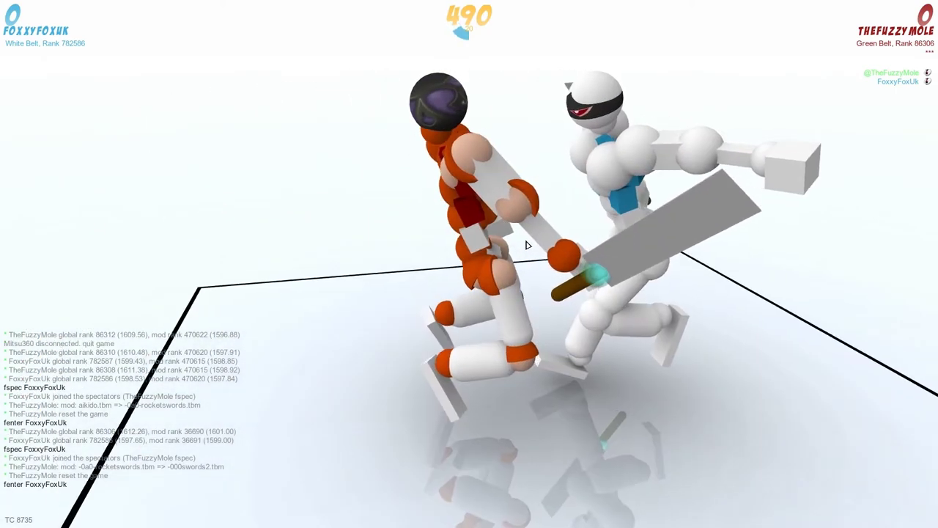
pyautogui.press('space')
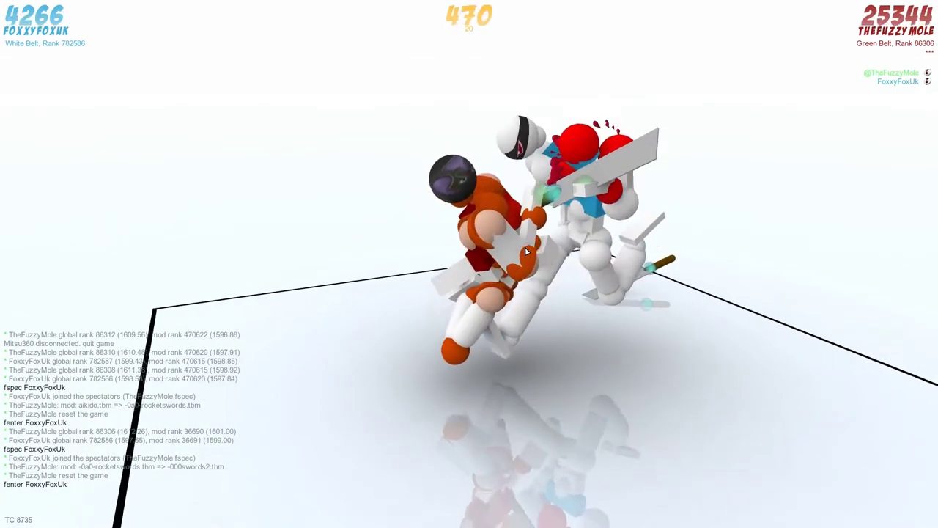
# Extend the left knee and hip; contract the right hip, left glute and right elbow
pyautogui.press('Right')
pyautogui.click(369, 260)
pyautogui.click(421, 214)
pyautogui.press('Right')
pyautogui.click(454, 279)
pyautogui.press('Right')
pyautogui.click(483, 272)
pyautogui.click(507, 256)
pyautogui.press('Right')
pyautogui.press('Right')
pyautogui.press('Left')
pyautogui.click(509, 222)
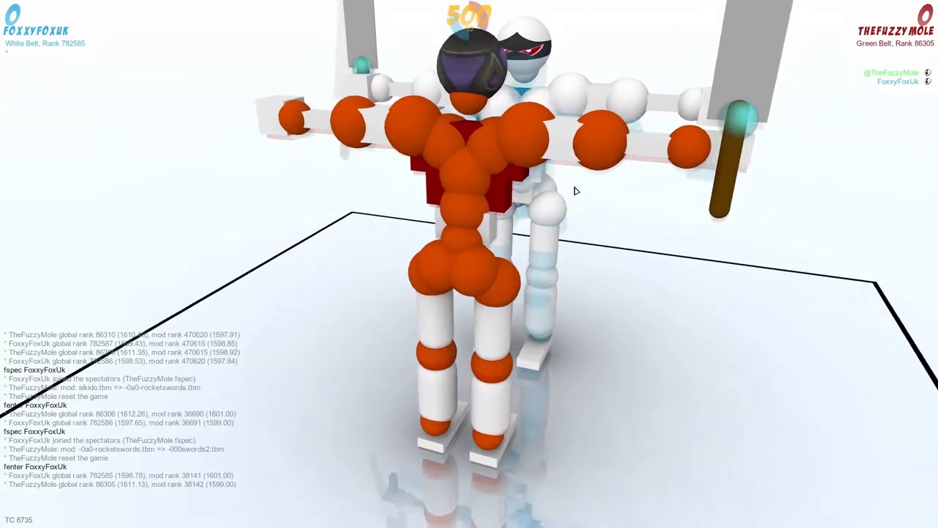
# Contract both elbows, right pecs and abs, lower the left shoulder, extend both glutes, then commit
pyautogui.click(570, 157)
pyautogui.click(495, 143)
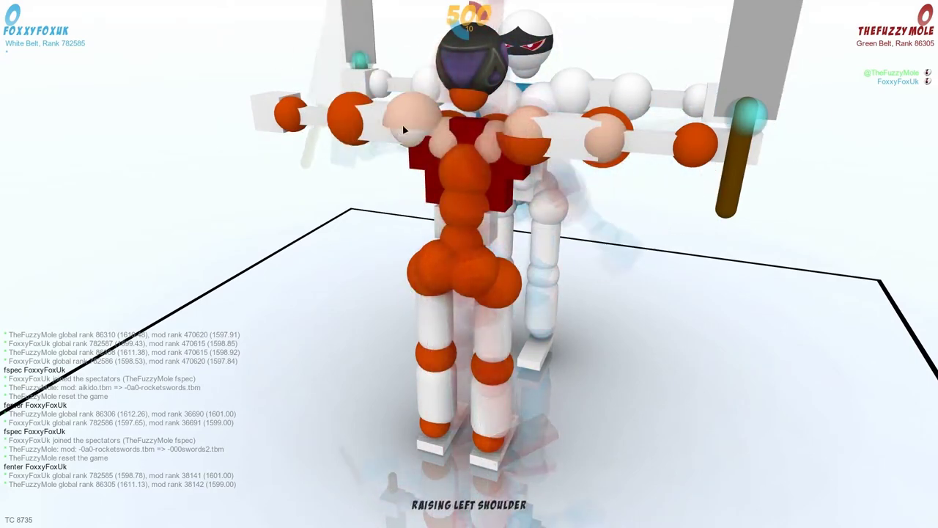
pyautogui.click(370, 131)
pyautogui.click(414, 123)
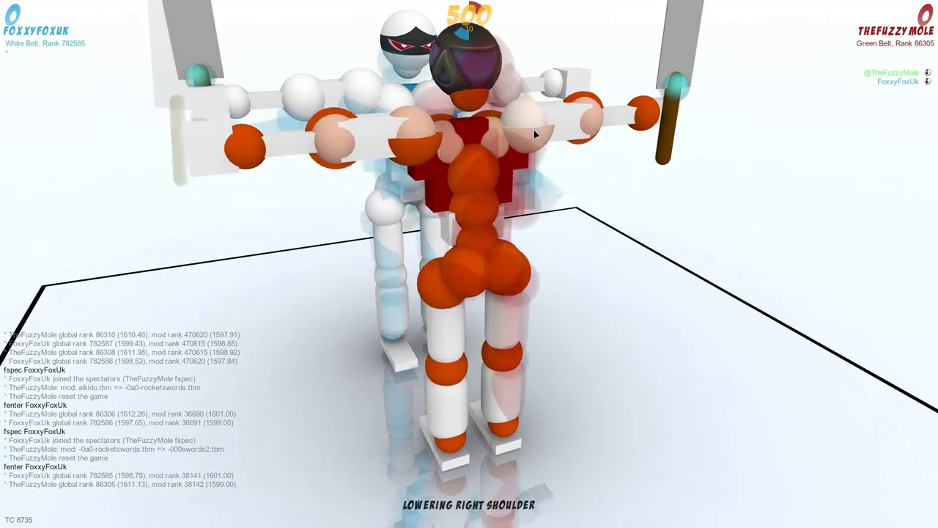
pyautogui.click(475, 235)
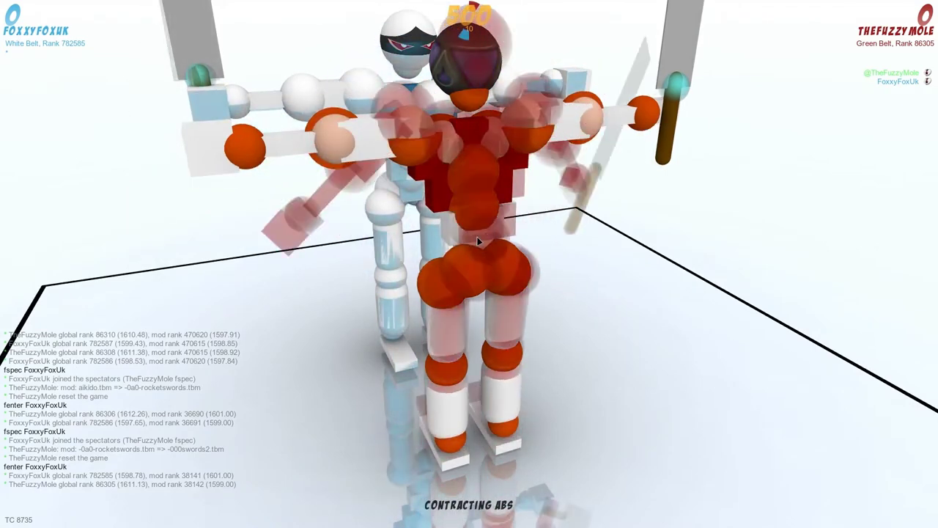
pyautogui.click(479, 271)
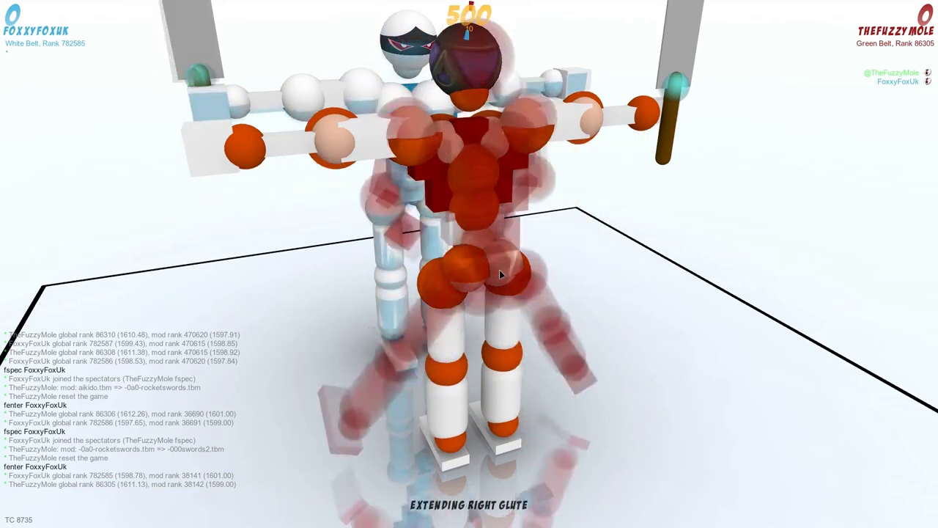
pyautogui.press('space')
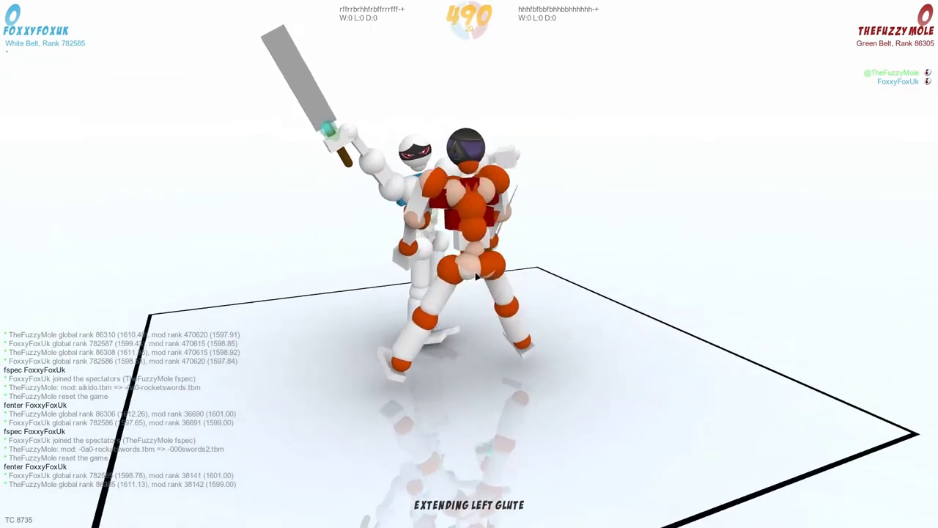
# Extend the right glute, left elbow and left knee, contract the left glute, extend the left hip
pyautogui.click(488, 273)
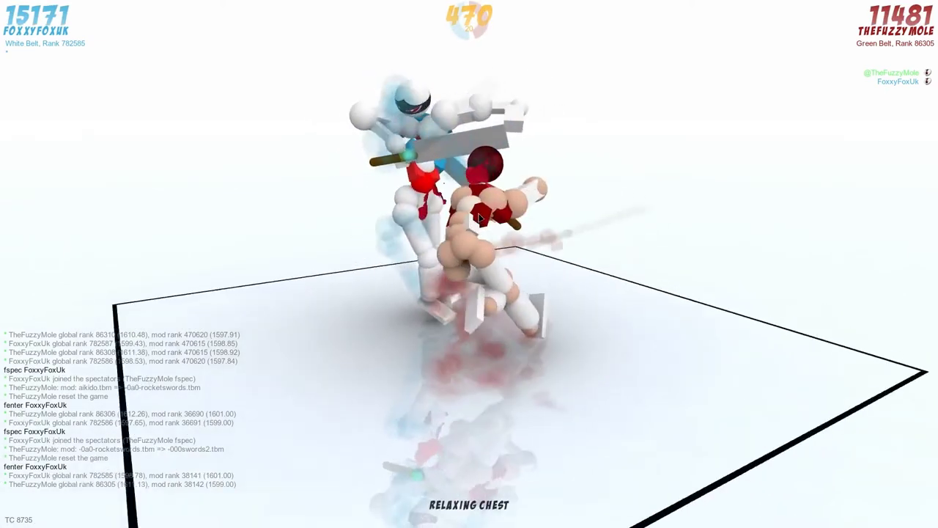
pyautogui.scroll(3)
pyautogui.click(503, 223)
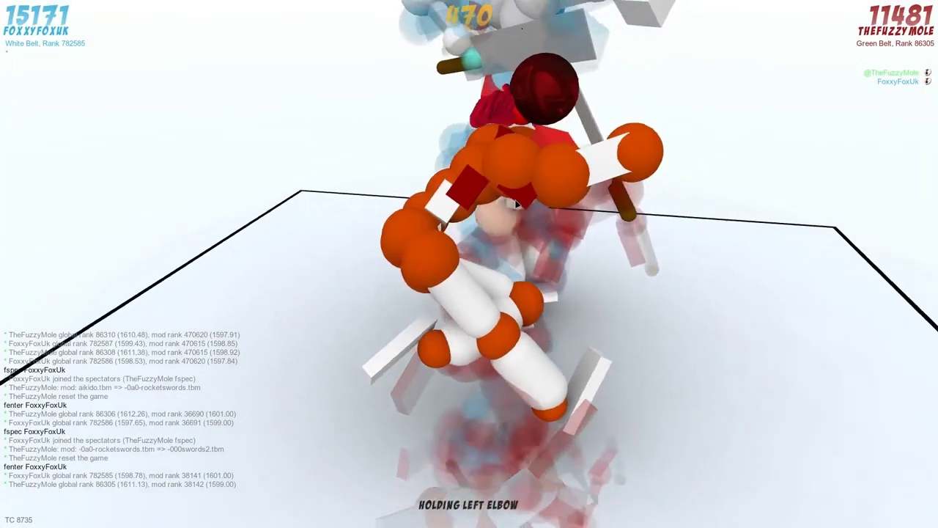
pyautogui.click(526, 300)
pyautogui.moveTo(527, 301); pyautogui.dragTo(455, 277)
pyautogui.click(484, 266)
pyautogui.click(464, 269)
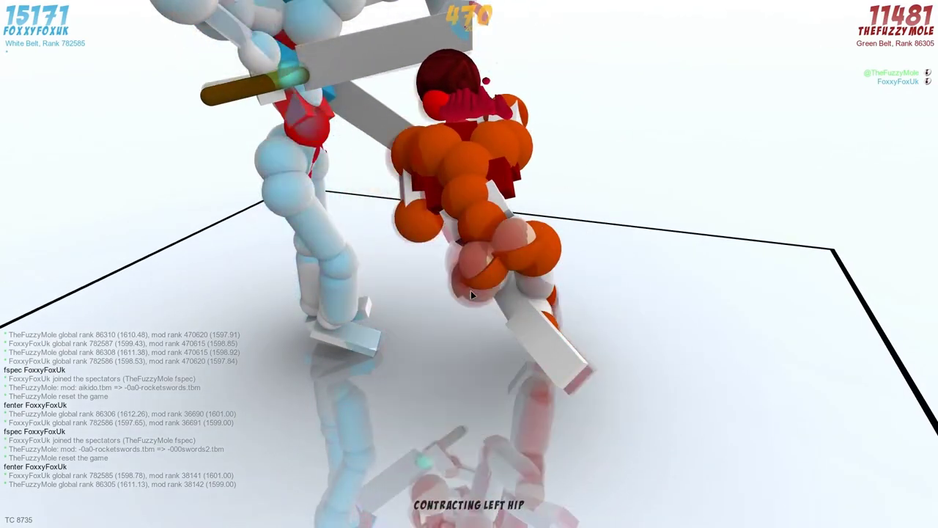
pyautogui.click(470, 290)
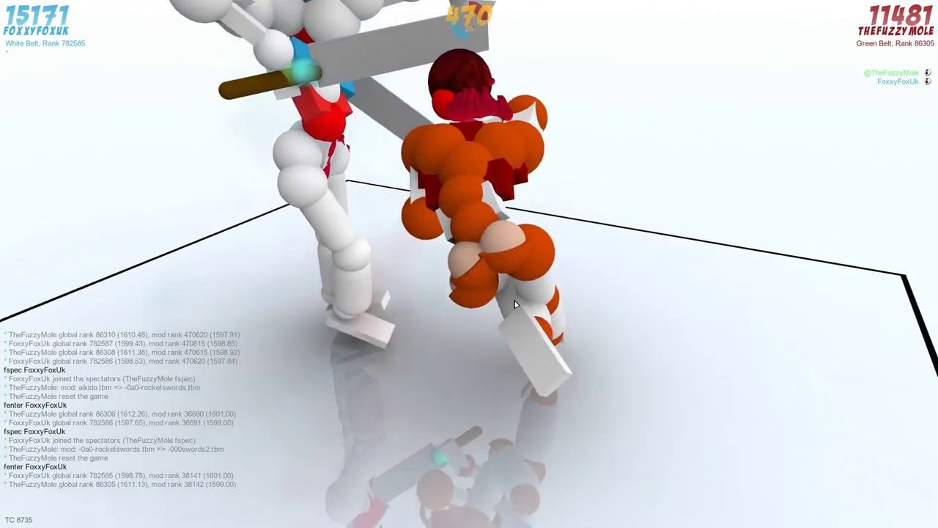
# Extend the left knee, contract the left hip, extend the right hip, and commit the turn
pyautogui.moveTo(481, 293); pyautogui.dragTo(501, 292)
pyautogui.click(515, 306)
pyautogui.click(510, 302)
pyautogui.click(530, 305)
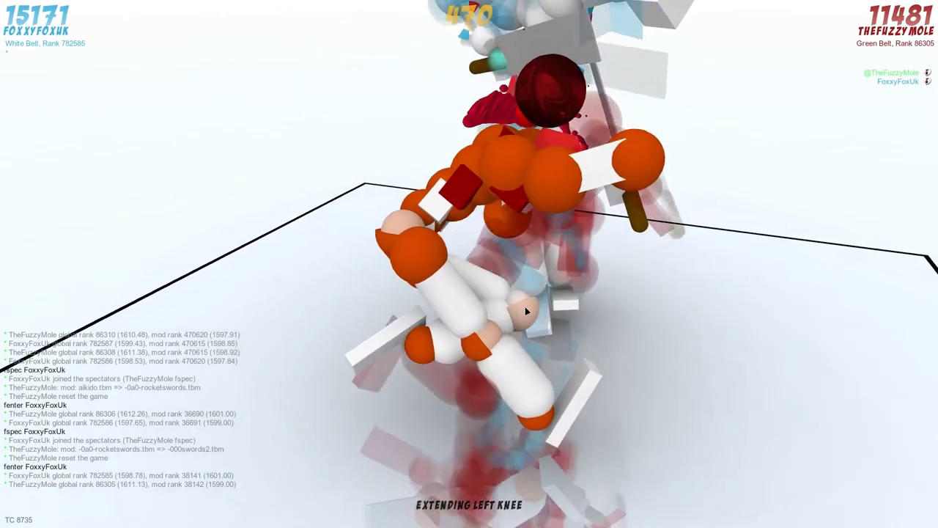
pyautogui.moveTo(522, 310); pyautogui.dragTo(484, 297)
pyautogui.click(469, 291)
pyautogui.click(473, 293)
pyautogui.click(515, 268)
pyautogui.press('space')
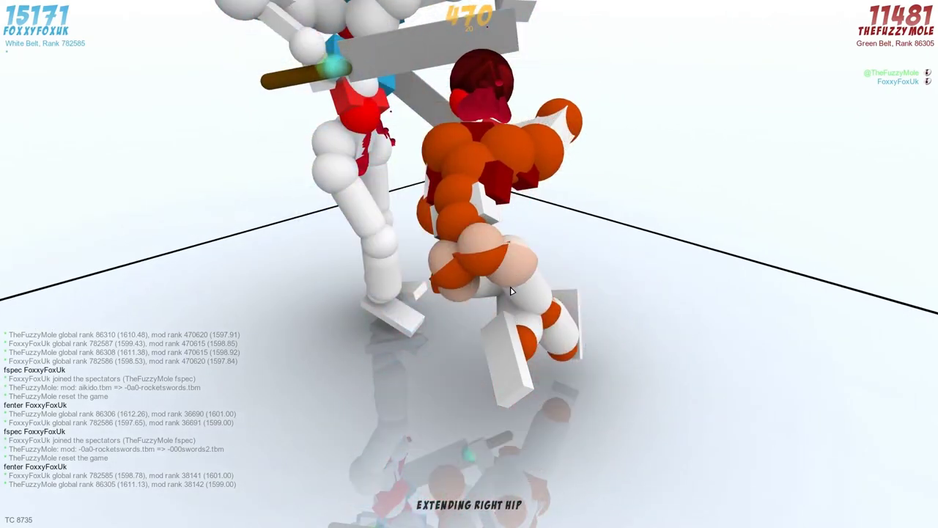
# Extend the left knee, contract the right knee, and advance two more turns
pyautogui.click(510, 291)
pyautogui.moveTo(510, 291); pyautogui.dragTo(559, 315)
pyautogui.click(559, 315)
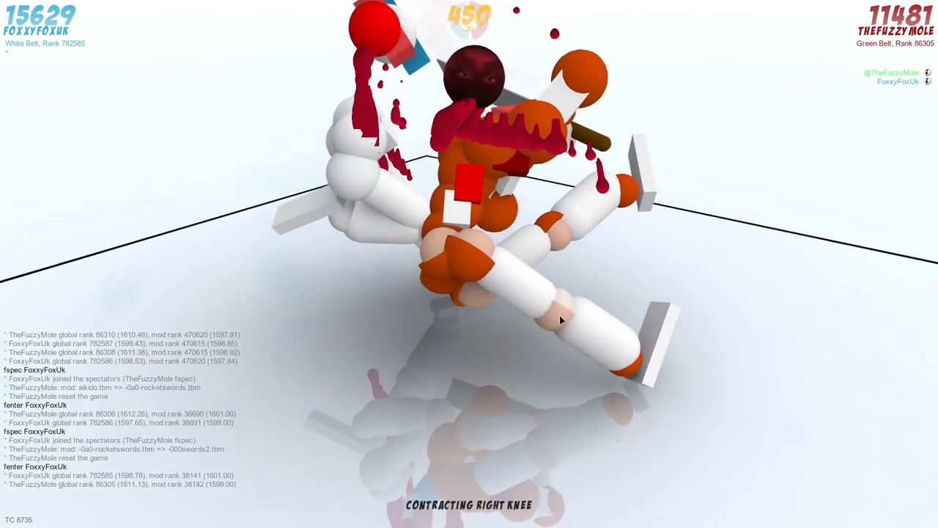
pyautogui.press('space')
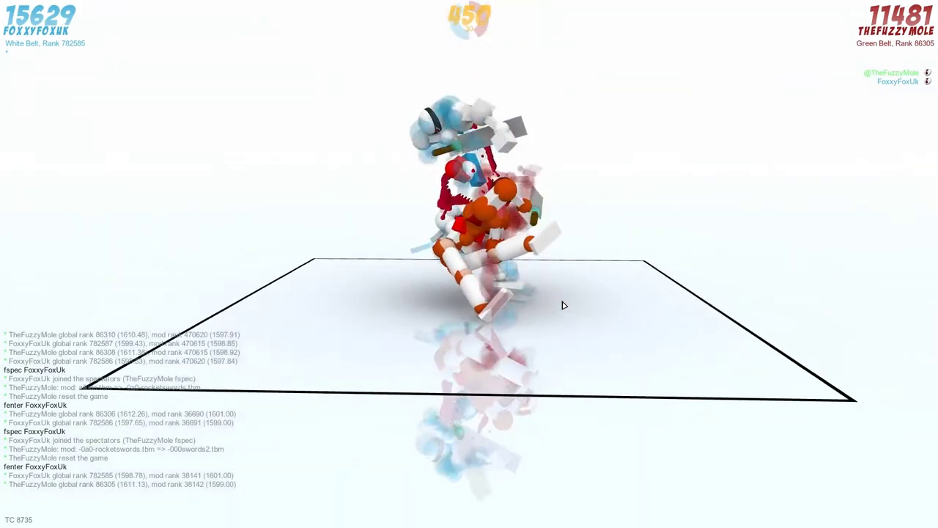
pyautogui.press('space')
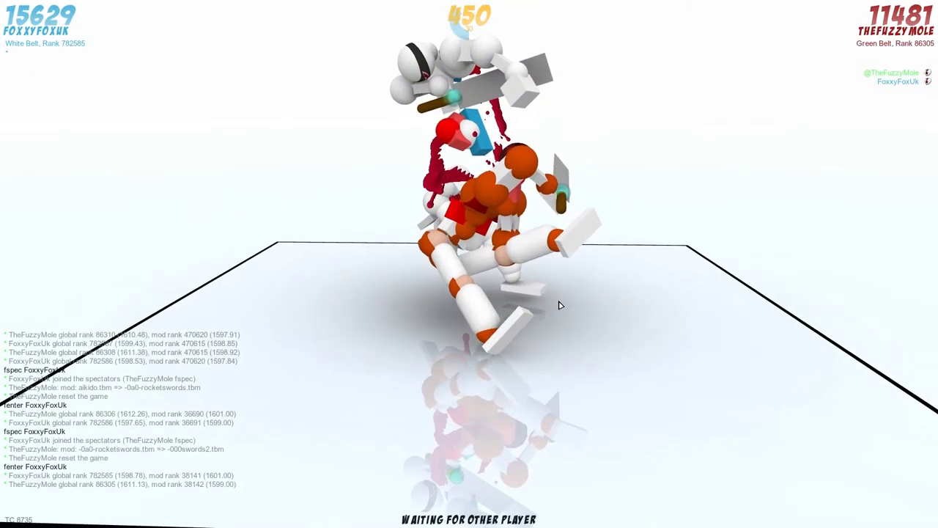
pyautogui.scroll(3)
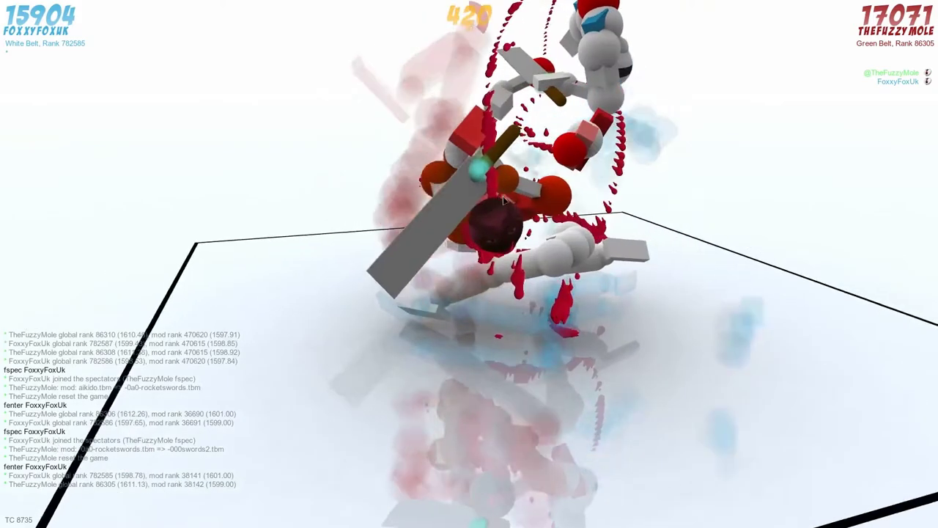
# Contract the left glute, extend the right hip and hold the left shoulder as the bout ends
pyautogui.click(457, 190)
pyautogui.moveTo(457, 190); pyautogui.dragTo(483, 196)
pyautogui.click(493, 196)
pyautogui.scroll(-3)
pyautogui.click(482, 196)
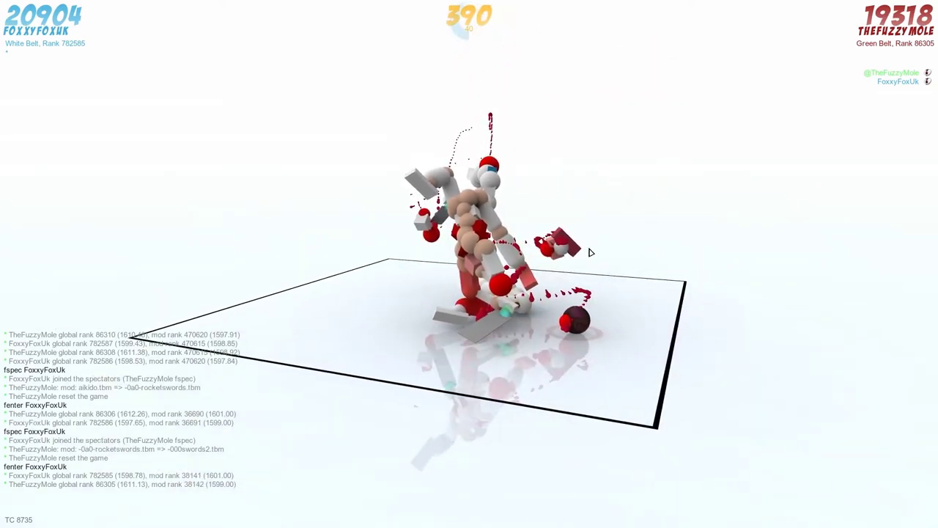
pyautogui.scroll(3)
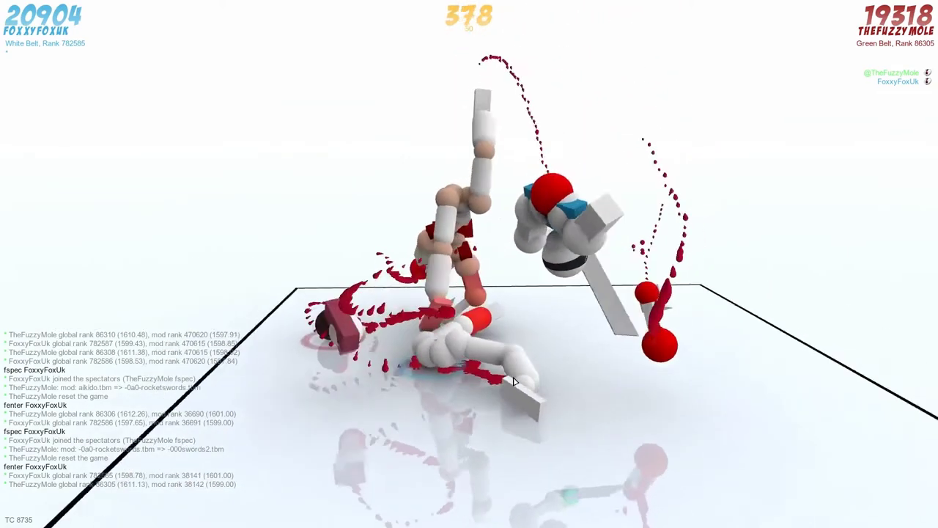
pyautogui.moveTo(515, 381); pyautogui.dragTo(488, 298)
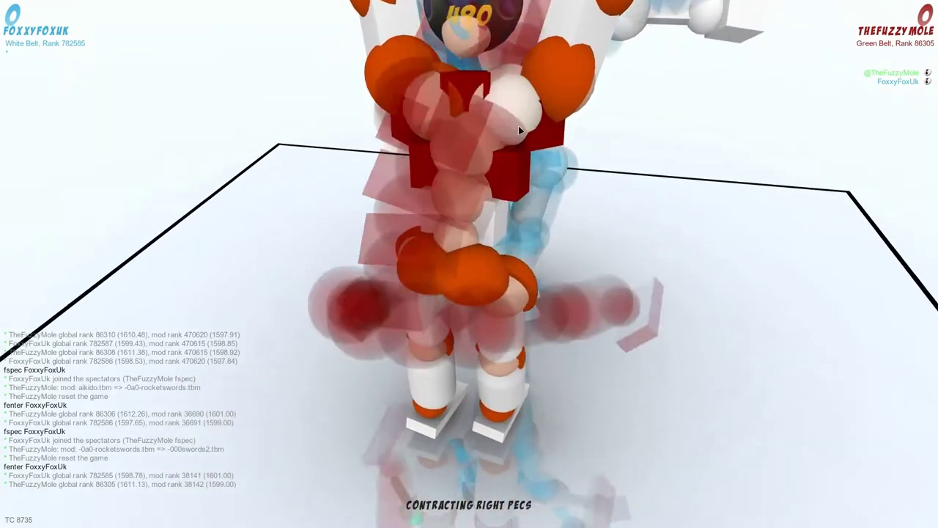
# Contract both pecs, raise the right shoulder and lower the left shoulder
pyautogui.click(532, 129)
pyautogui.click(531, 157)
pyautogui.click(483, 172)
pyautogui.click(429, 149)
pyautogui.moveTo(429, 148); pyautogui.dragTo(434, 153)
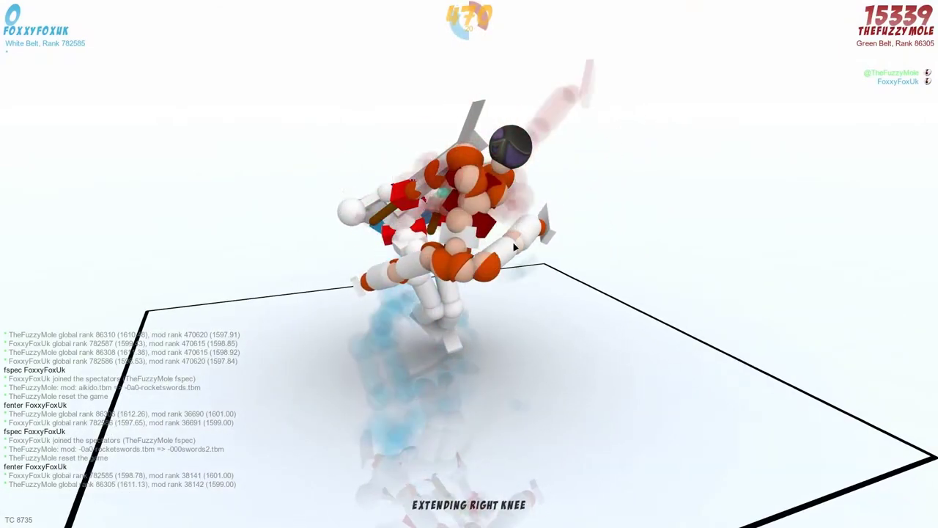
# Contract the left hip and right knee, extend the right elbow and wrist, then commit
pyautogui.click(435, 253)
pyautogui.moveTo(438, 256); pyautogui.dragTo(438, 255)
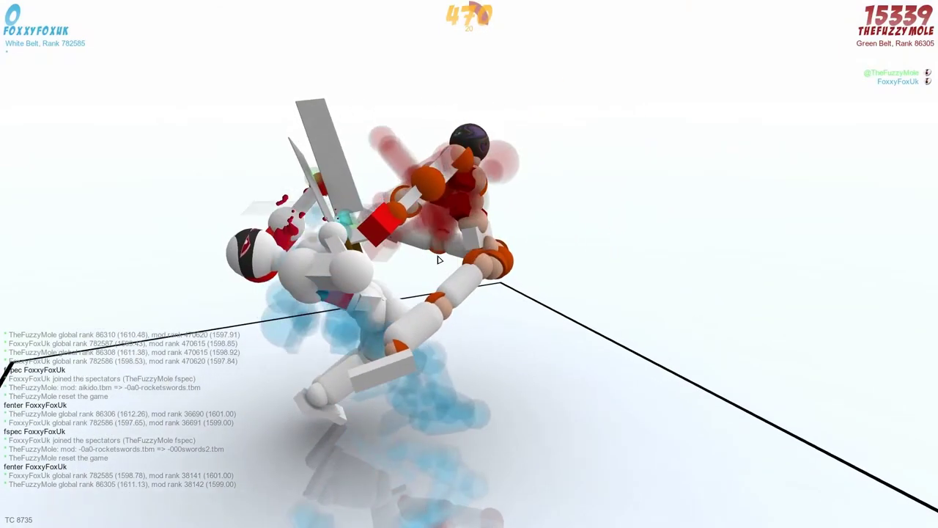
pyautogui.click(436, 249)
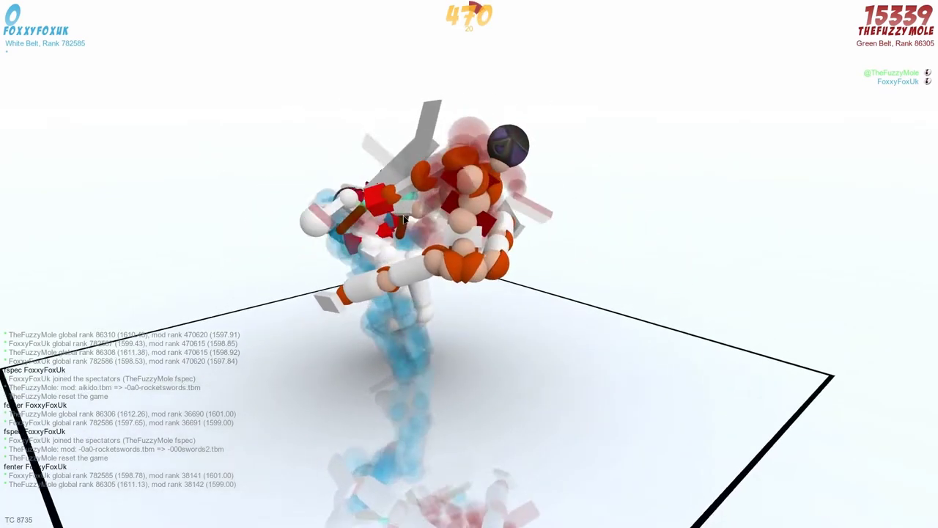
pyautogui.moveTo(394, 284); pyautogui.dragTo(540, 220)
pyautogui.click(540, 219)
pyautogui.click(600, 238)
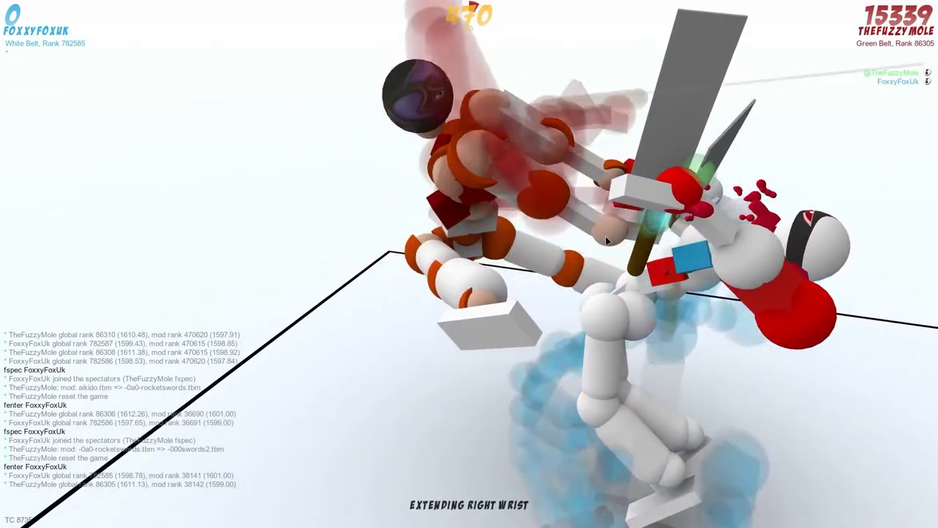
pyautogui.press('space')
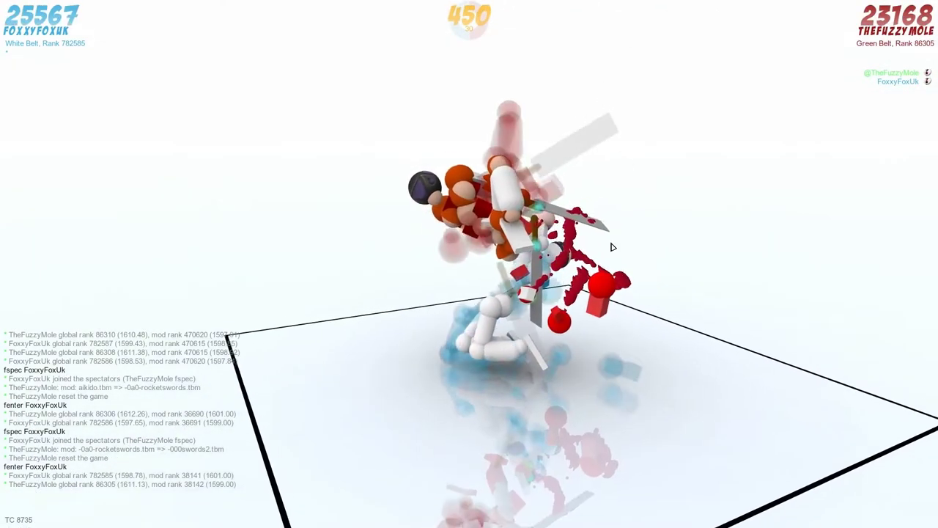
# Extend the left knee, hip and elbow over the last turns, then start a new game
pyautogui.click(419, 263)
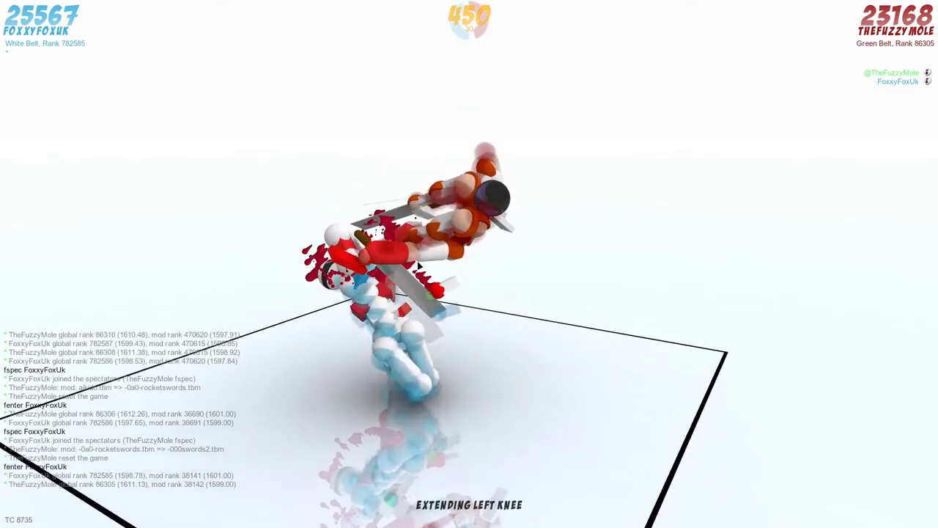
pyautogui.press('d')
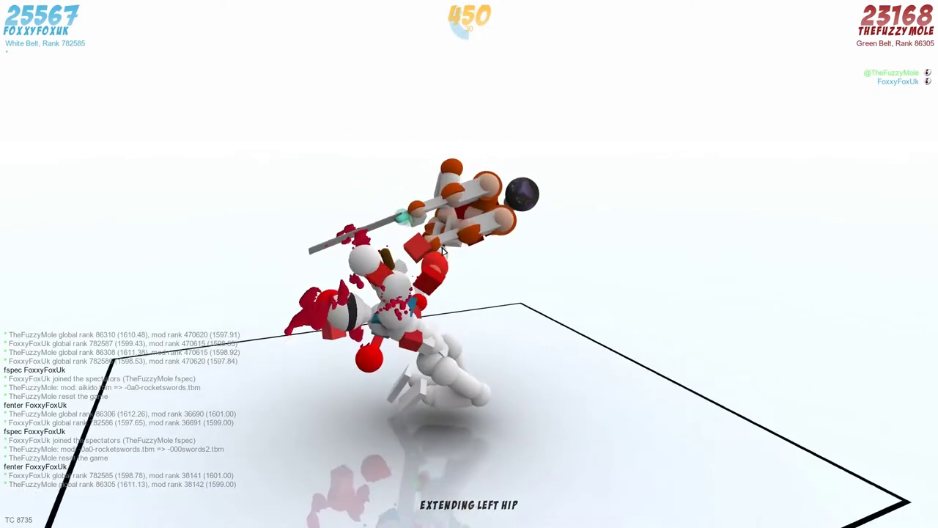
pyautogui.click(440, 250)
pyautogui.press('d')
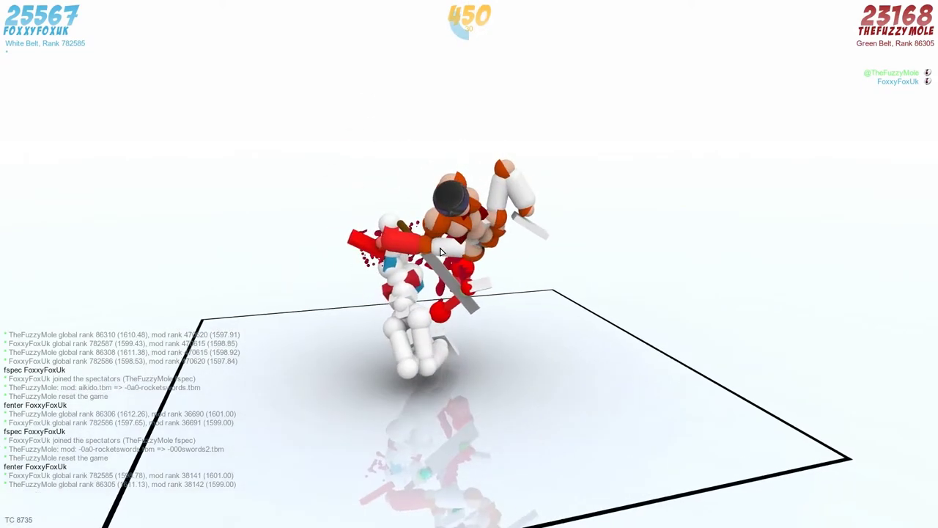
pyautogui.press('d')
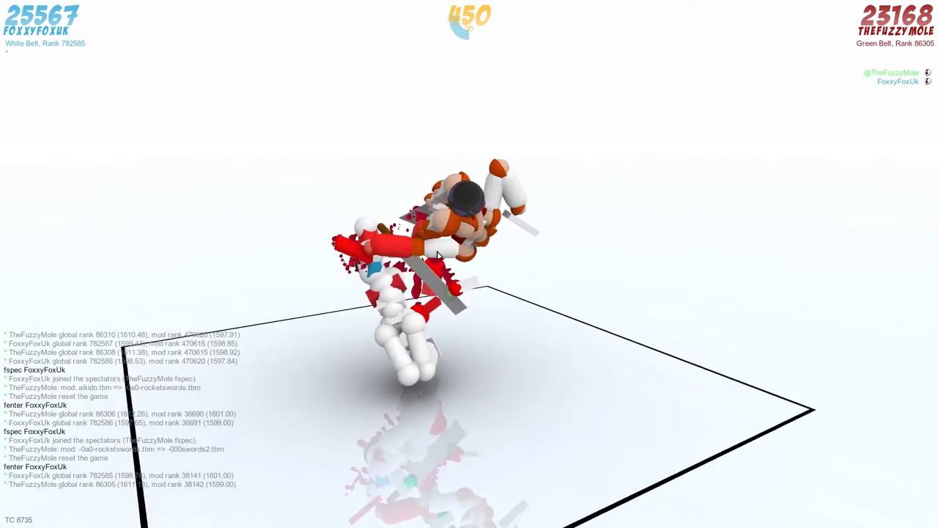
pyautogui.scroll(3)
pyautogui.scroll(-3)
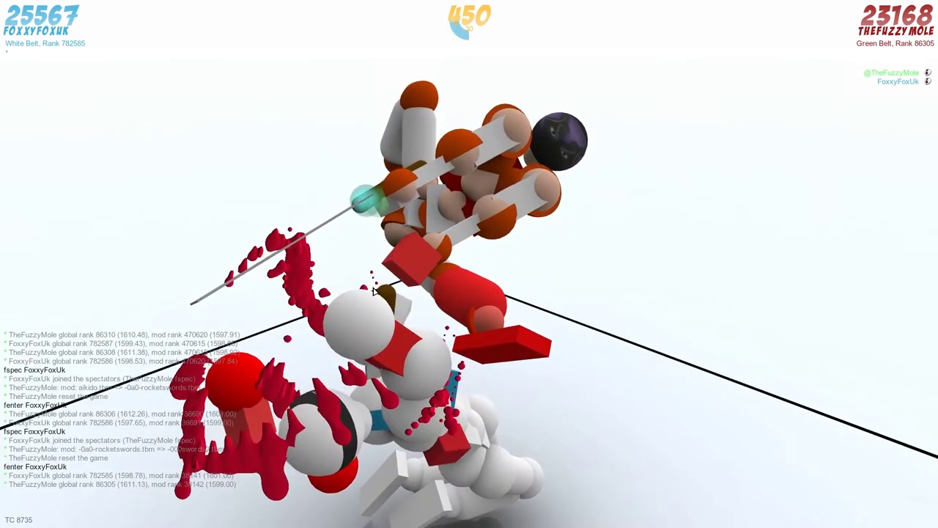
pyautogui.press('d')
pyautogui.click(477, 232)
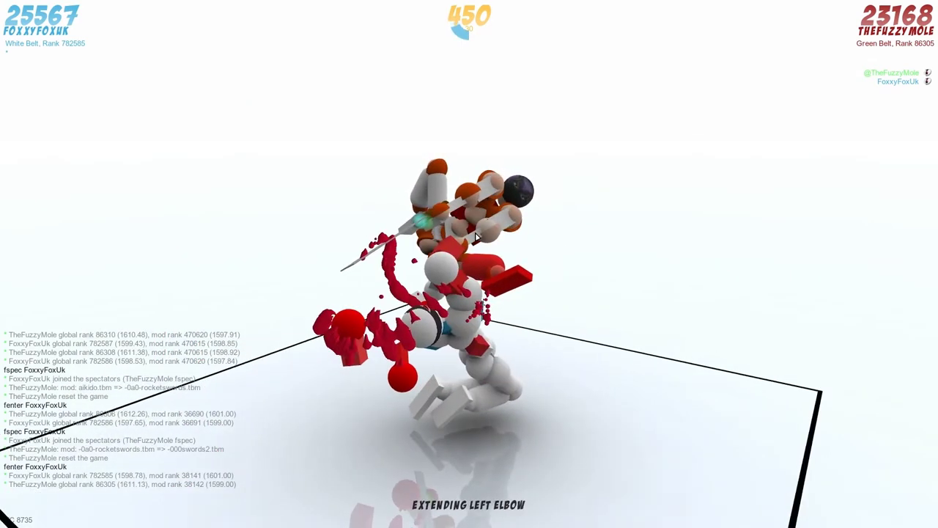
pyautogui.press('space')
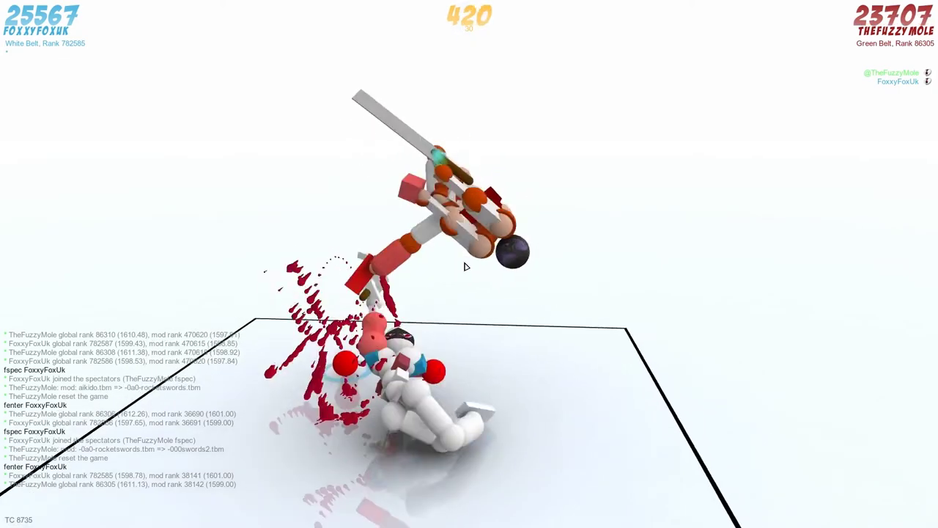
pyautogui.scroll(-3)
pyautogui.click(463, 264)
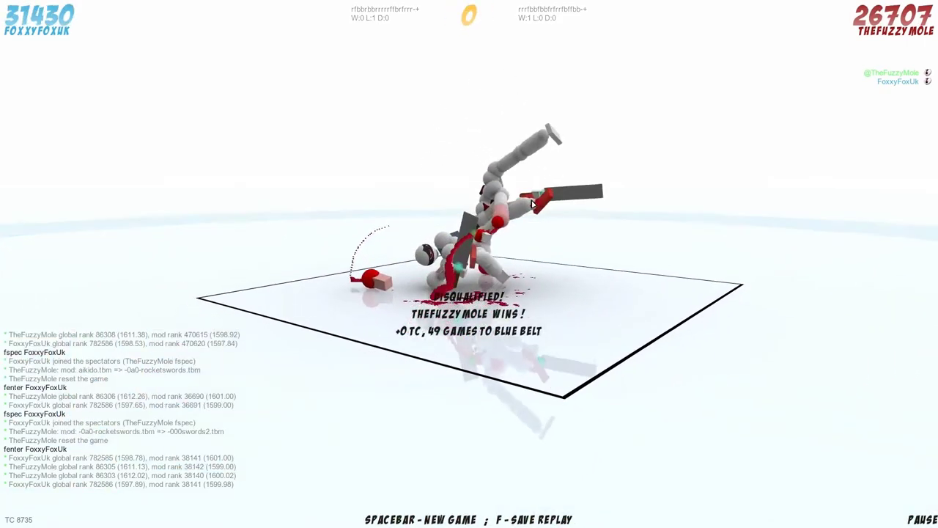
pyautogui.press('space')
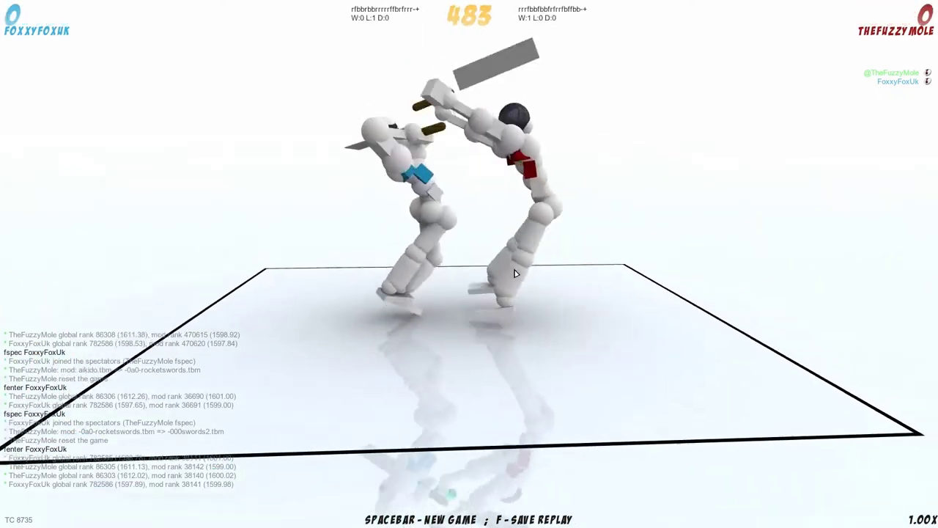
# Start a new foot-mod match, orbit to a higher half-around view, and commit a turn
pyautogui.press('space')
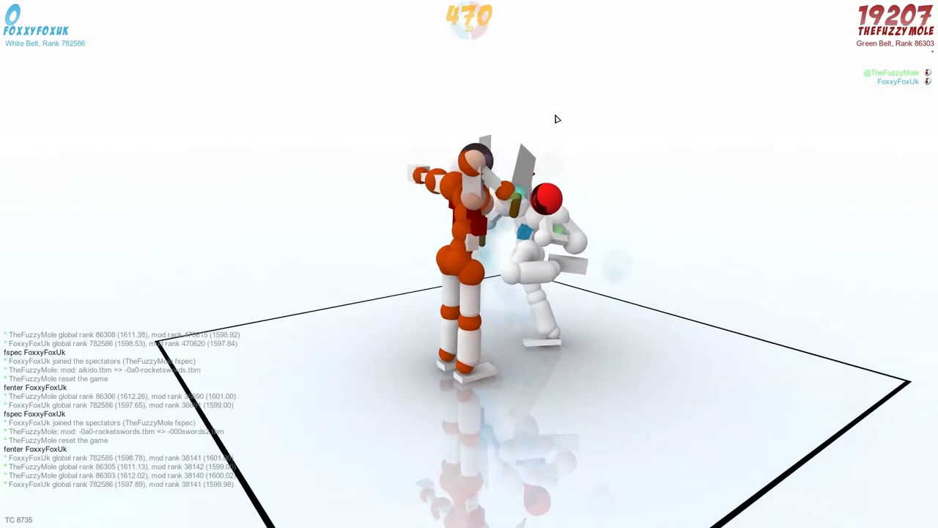
pyautogui.moveTo(520, 224); pyautogui.dragTo(512, 150)
pyautogui.moveTo(563, 132); pyautogui.dragTo(401, 174)
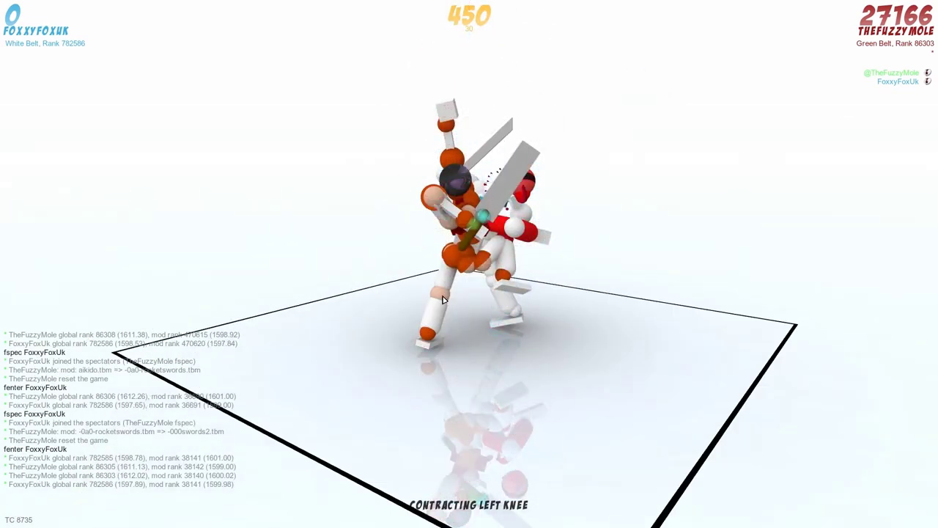
pyautogui.press('space')
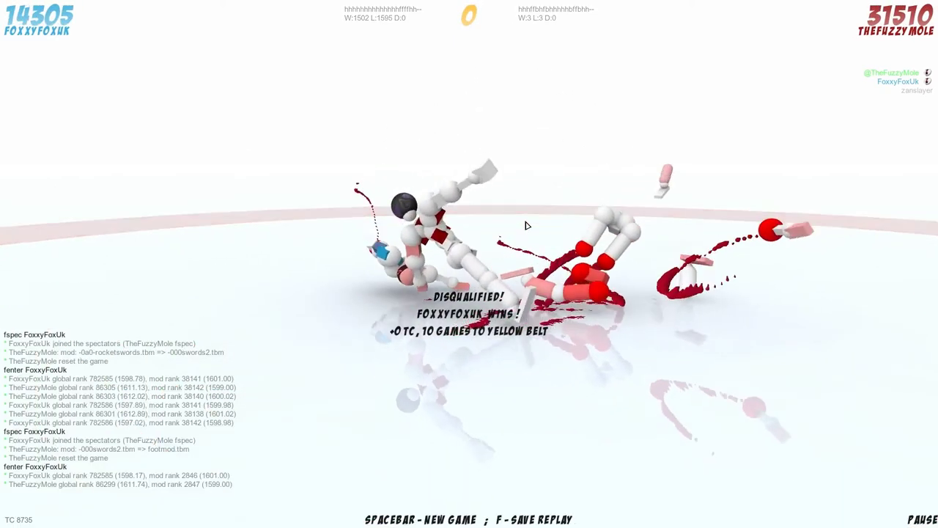
# Start the next match, then extend the right knee and cycle the right hip toward contracting
pyautogui.press('space')
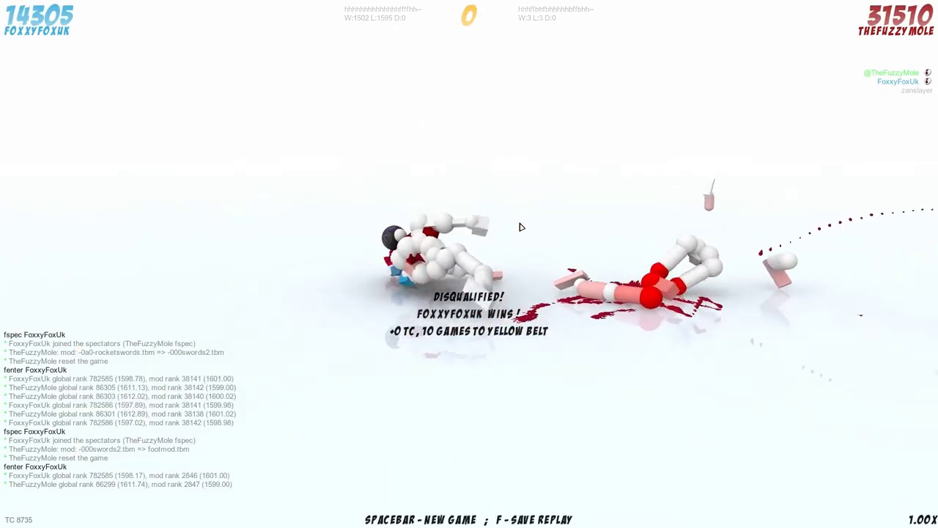
pyautogui.press('space')
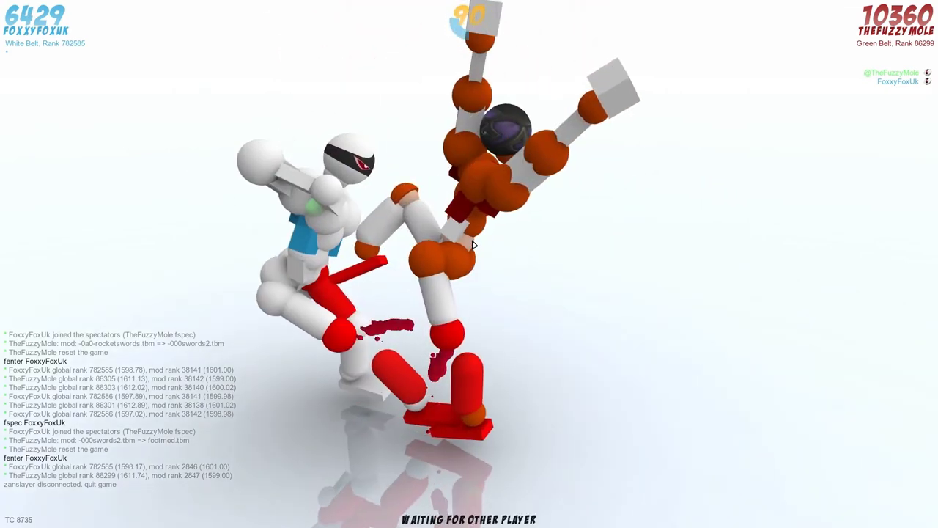
pyautogui.click(472, 240)
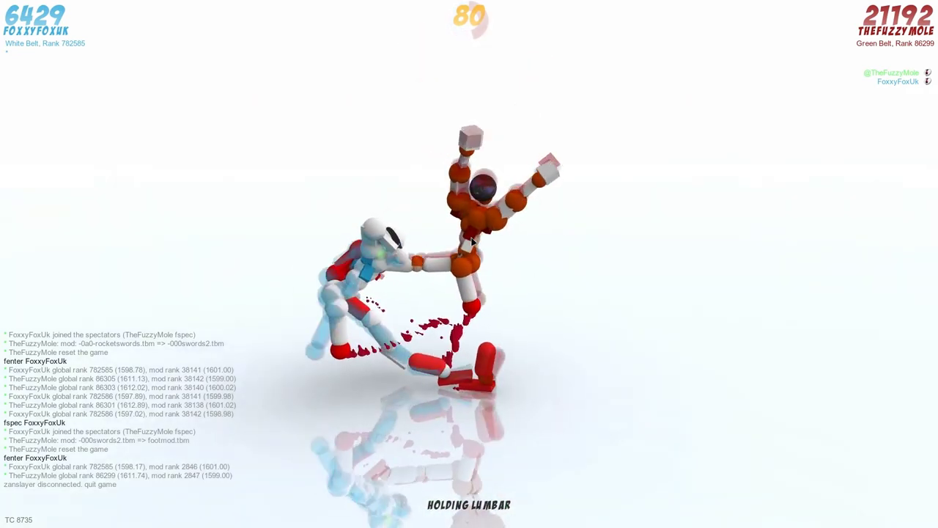
pyautogui.moveTo(472, 240); pyautogui.dragTo(513, 271)
pyautogui.click(515, 272)
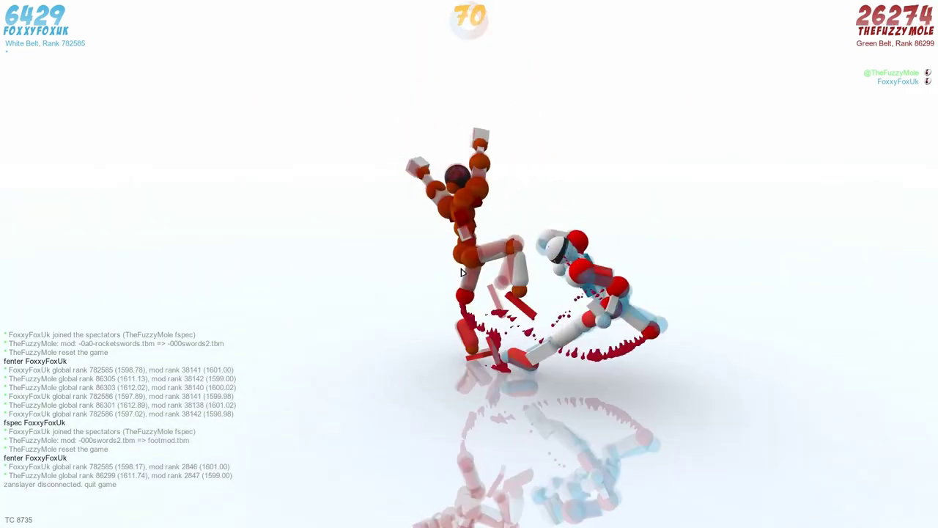
pyautogui.click(475, 263)
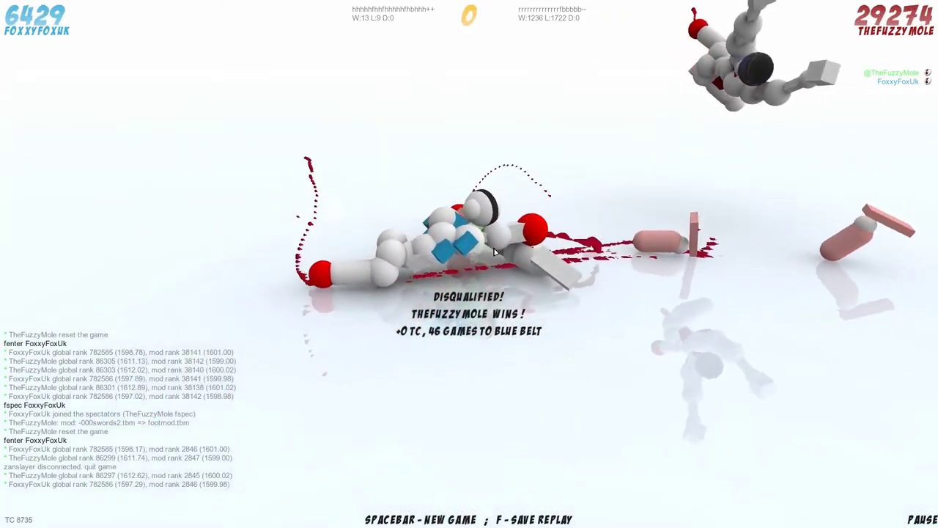
# Start a new game, advance the first turn, and contract the left elbow
pyautogui.press('space')
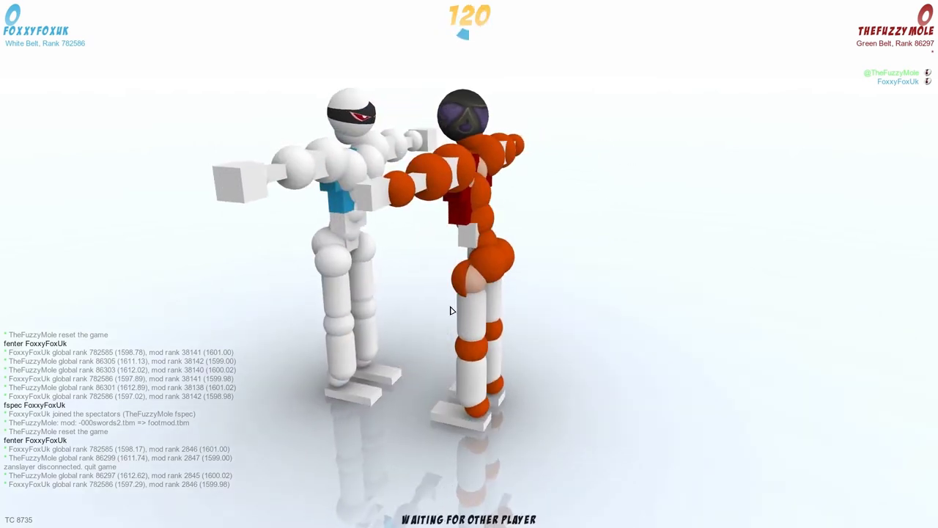
pyautogui.press('space')
pyautogui.press('d')
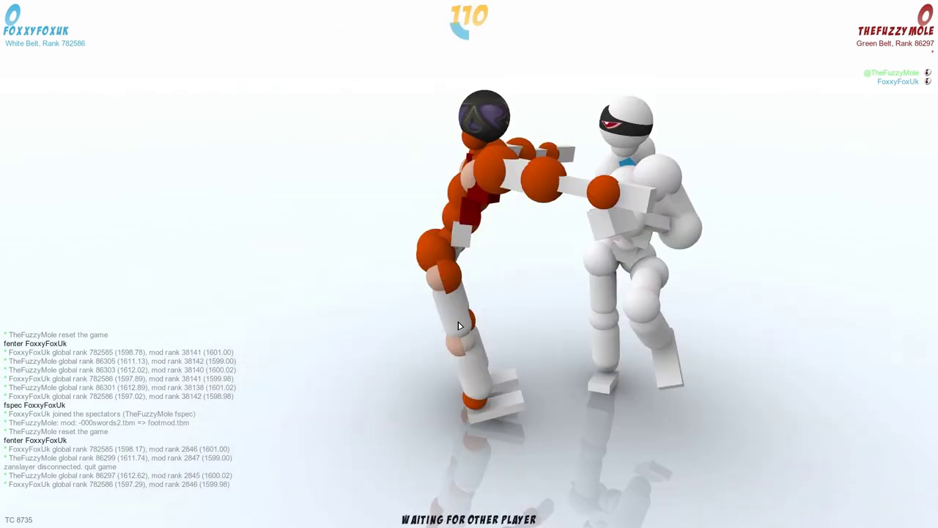
pyautogui.press('d')
pyautogui.press('d')
pyautogui.press('d')
pyautogui.click(433, 164)
# Lower the right shoulder, contract the left pecs, extend the left hip and knee, then commit
pyautogui.press('a')
pyautogui.click(396, 171)
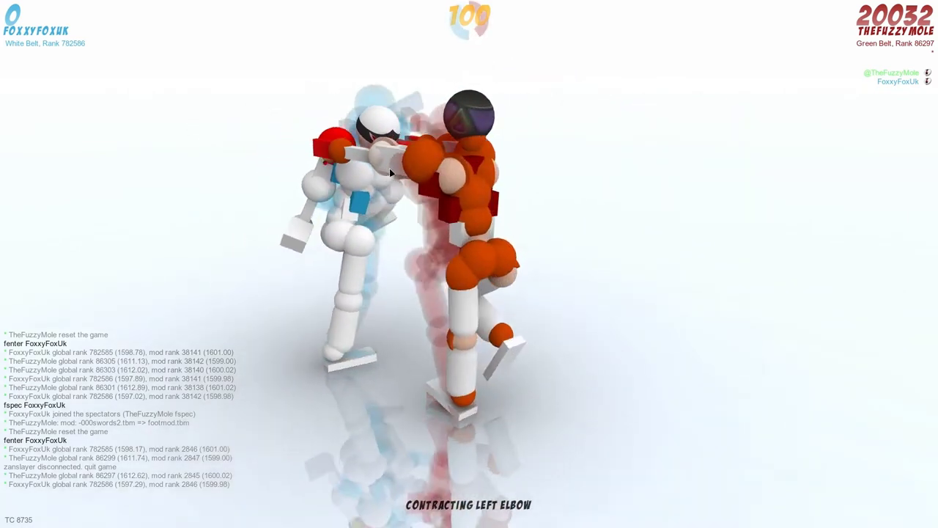
pyautogui.press('d')
pyautogui.click(514, 166)
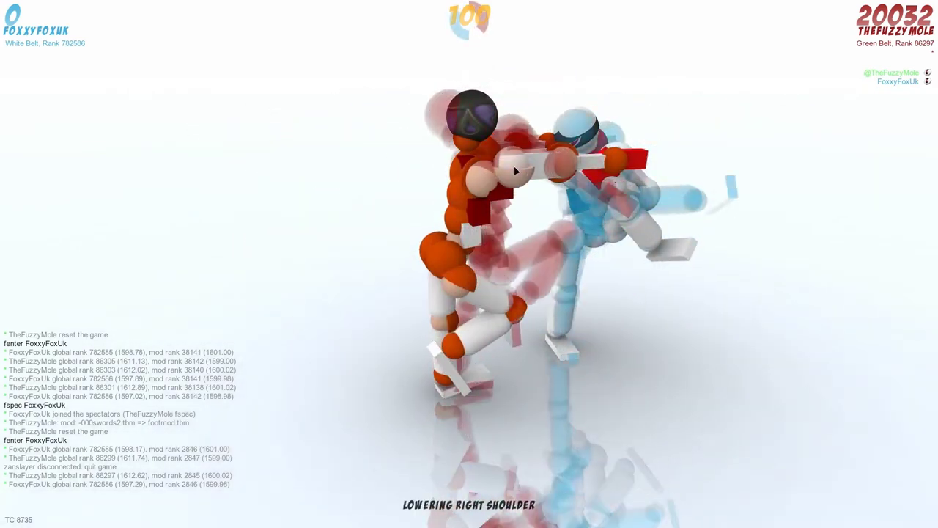
pyautogui.press('d')
pyautogui.click(435, 163)
pyautogui.press('d')
pyautogui.click(468, 293)
pyautogui.click(480, 342)
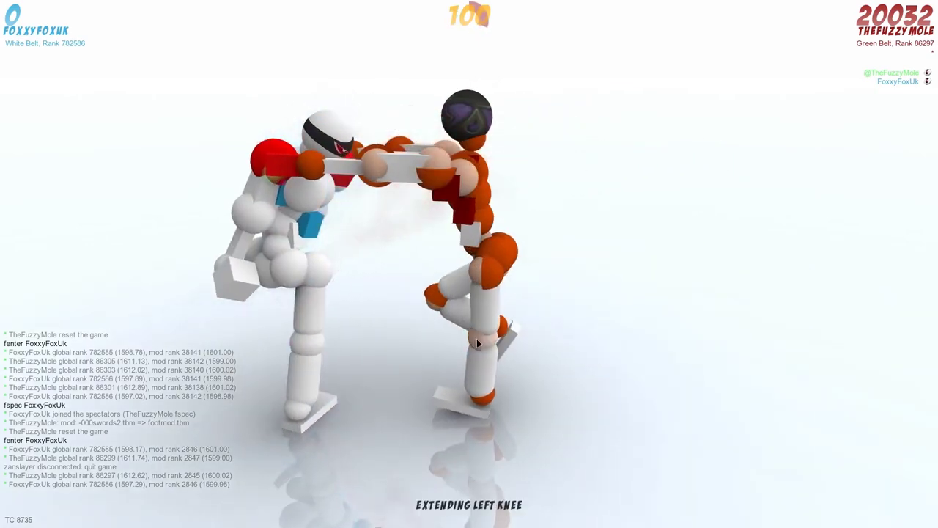
pyautogui.press('space')
# Set the left hip to contracting, extend the right knee, commit, then contract the left ankle
pyautogui.click(425, 267)
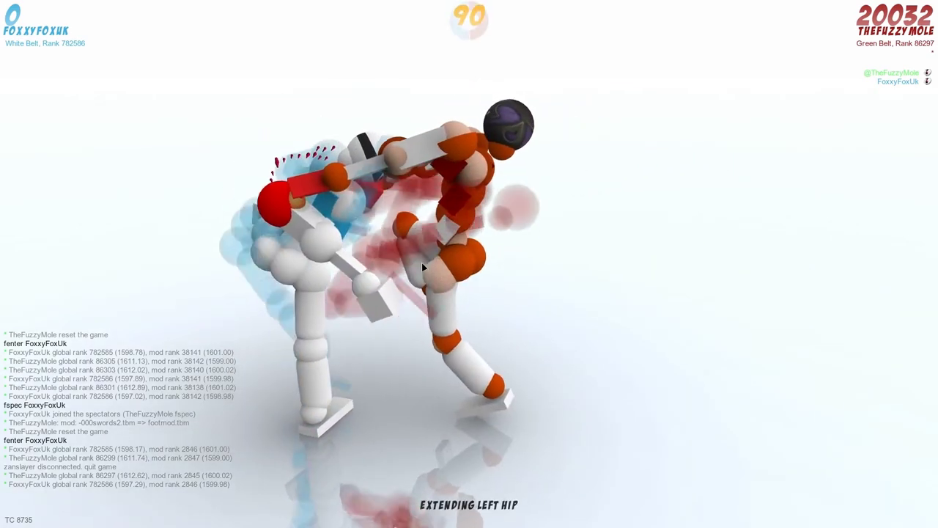
pyautogui.press('d')
pyautogui.click(442, 271)
pyautogui.click(552, 246)
pyautogui.press('space')
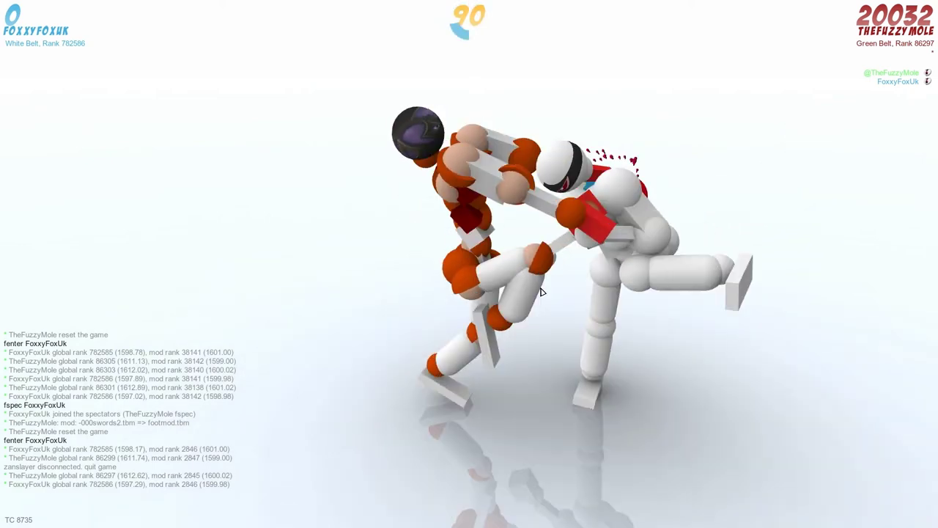
pyautogui.click(537, 286)
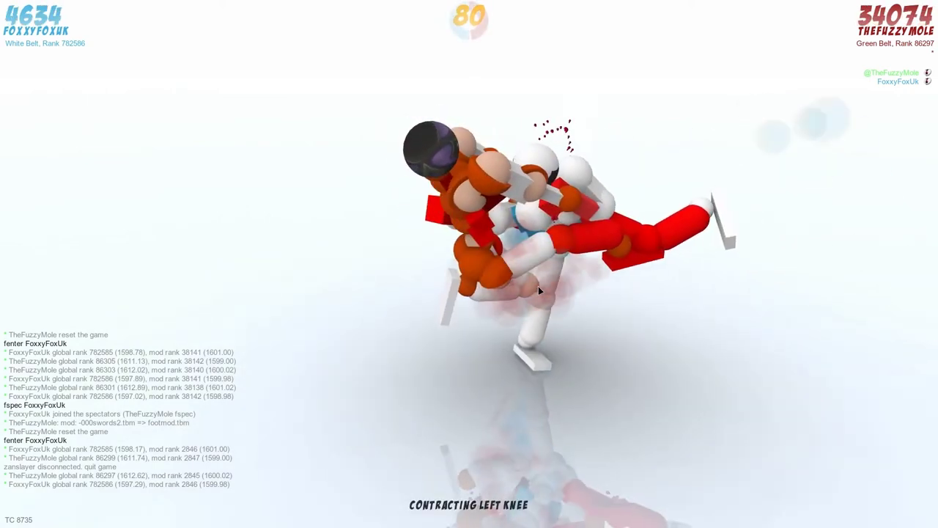
pyautogui.press('d')
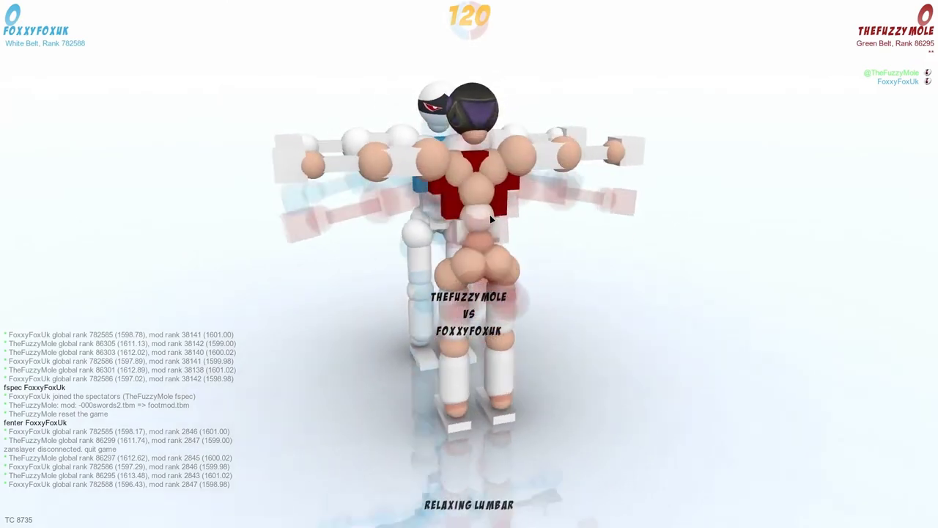
# Bend the lumbar right, hold all joints, raise the left shoulder and extend both glutes
pyautogui.click(473, 221)
pyautogui.press('c')
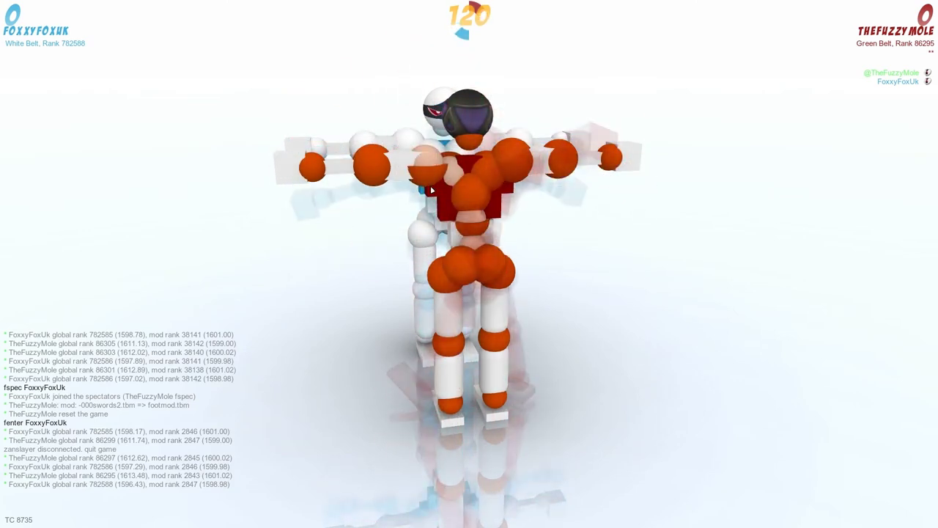
pyautogui.click(430, 182)
pyautogui.click(460, 279)
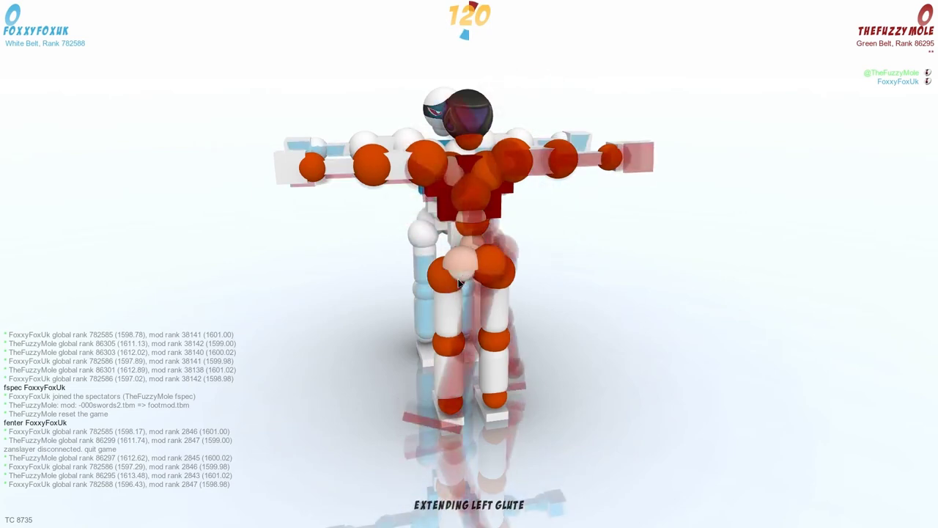
pyautogui.click(493, 268)
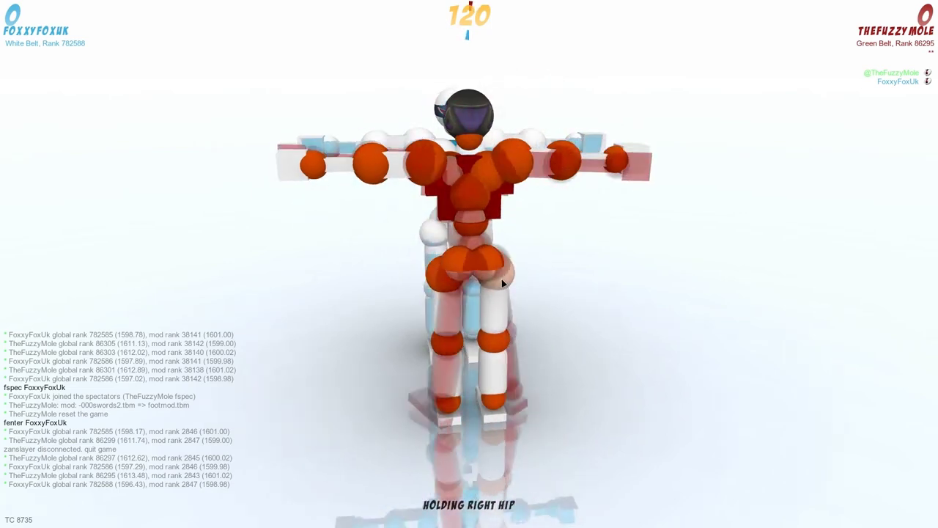
pyautogui.press('d')
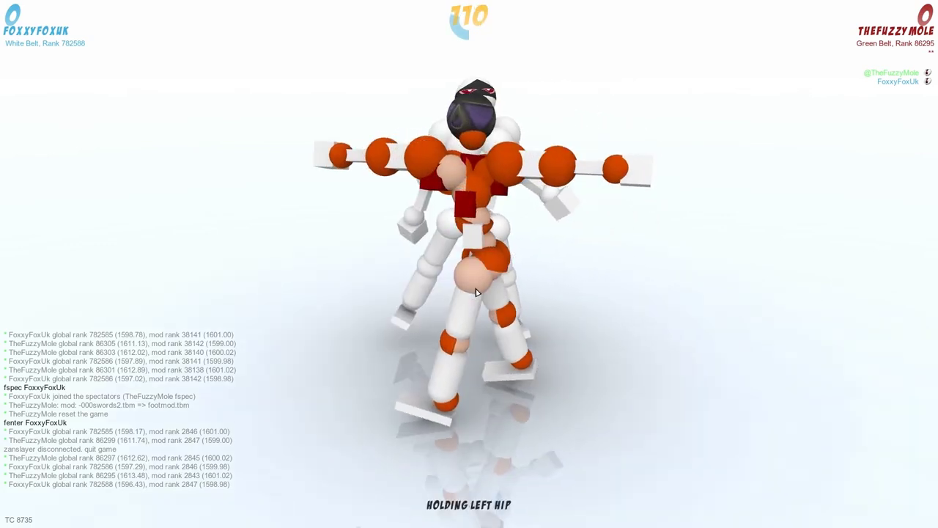
# Extend the left hip and right knee, commit, then extend the right hip for the final turn
pyautogui.click(475, 290)
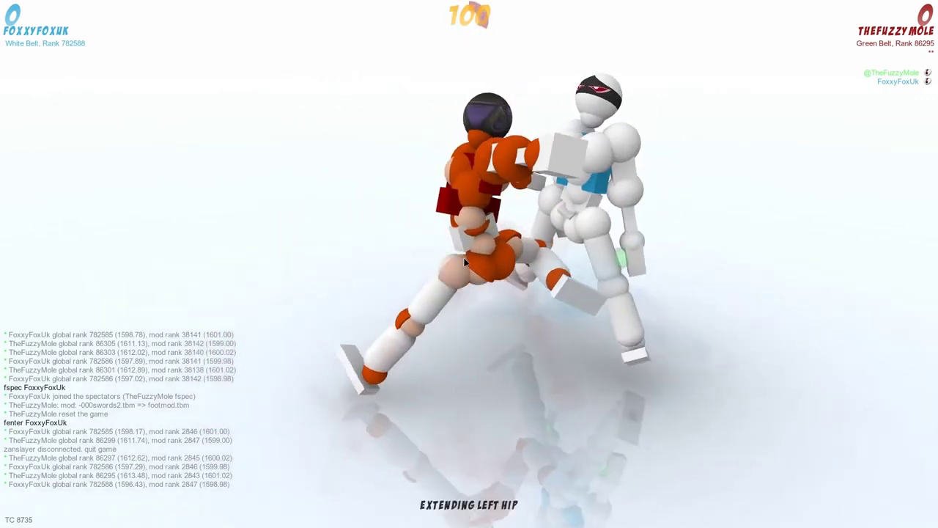
pyautogui.click(568, 255)
pyautogui.press('space')
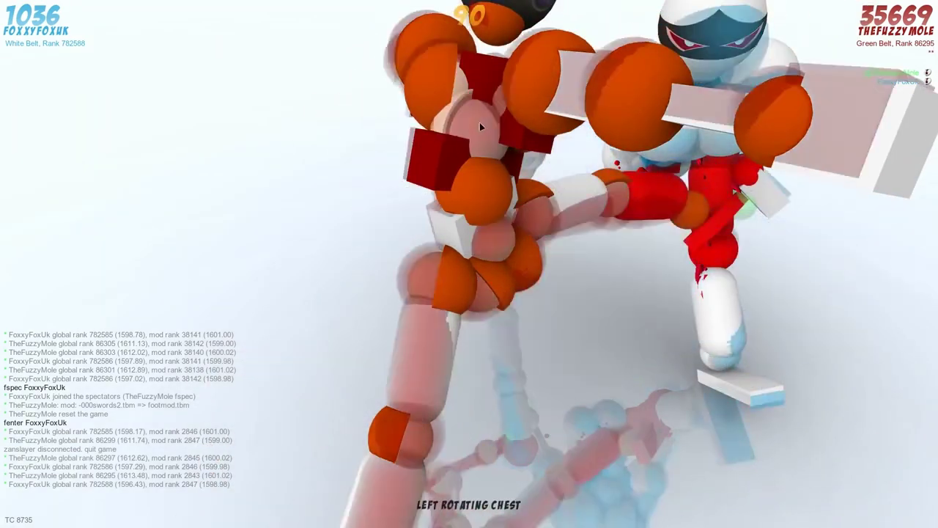
pyautogui.scroll(-3)
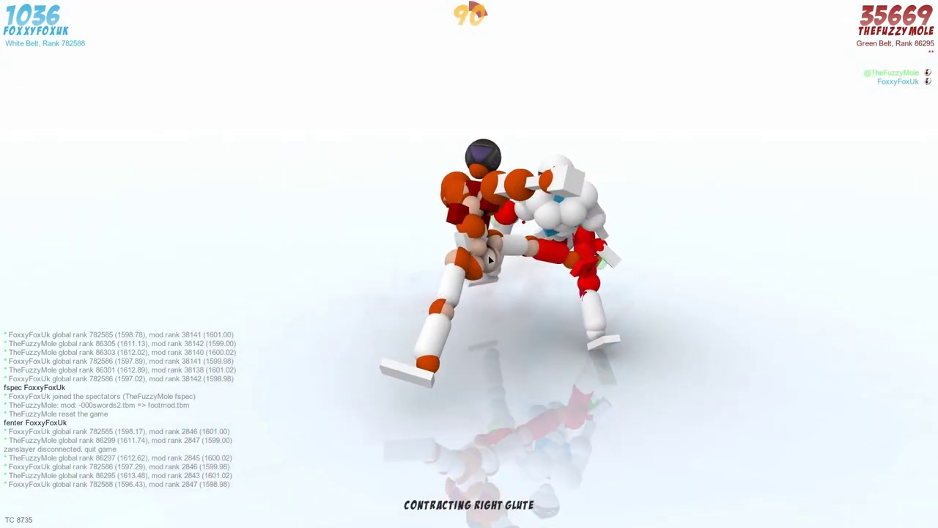
pyautogui.click(506, 253)
pyautogui.press('space')
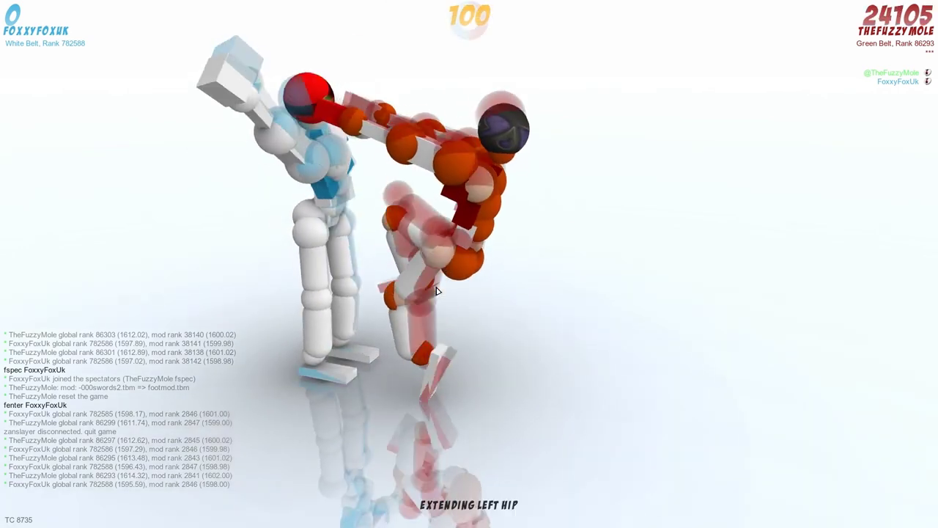
# Extend the right knee from an orbited view and commit the turn
pyautogui.moveTo(435, 288); pyautogui.dragTo(564, 250)
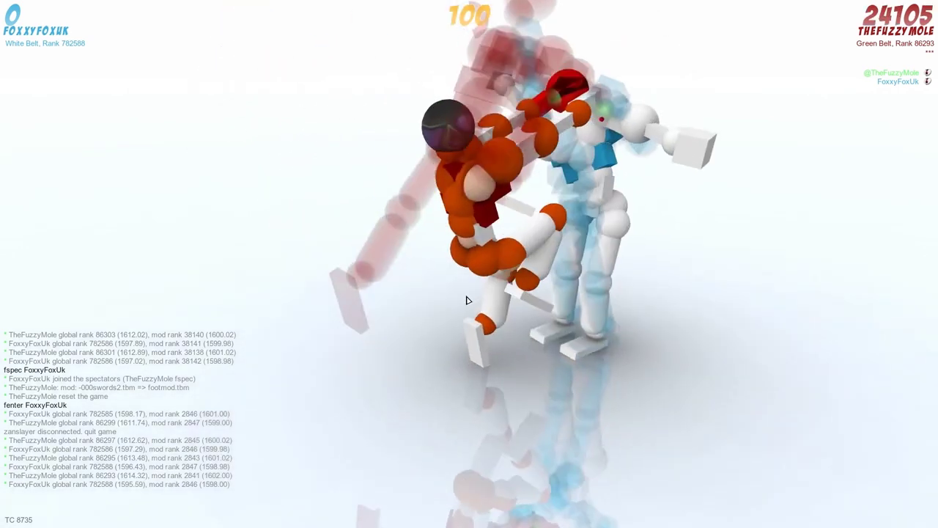
pyautogui.click(564, 251)
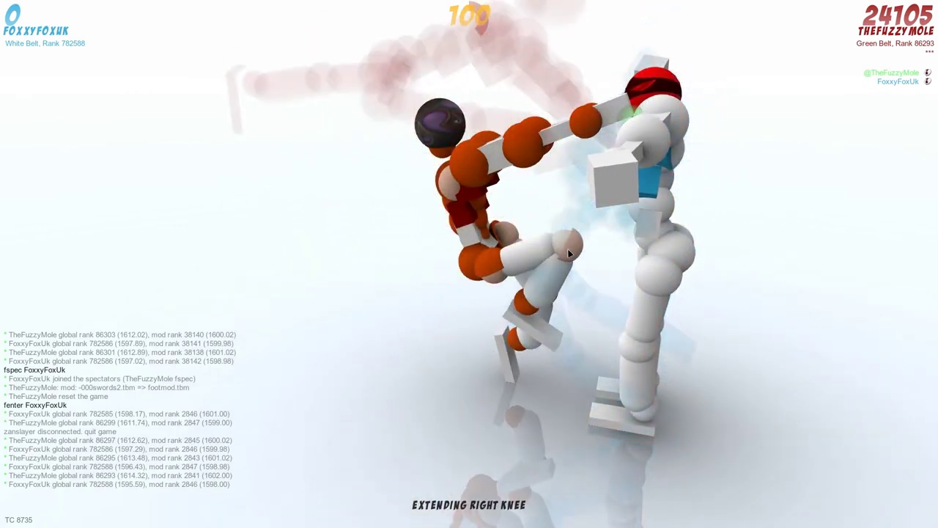
pyautogui.moveTo(563, 250); pyautogui.dragTo(483, 211)
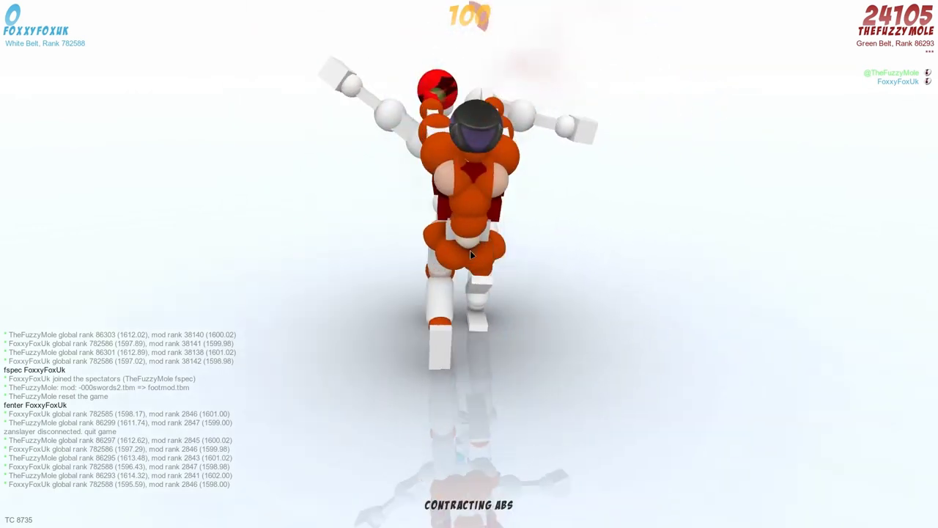
pyautogui.press('space')
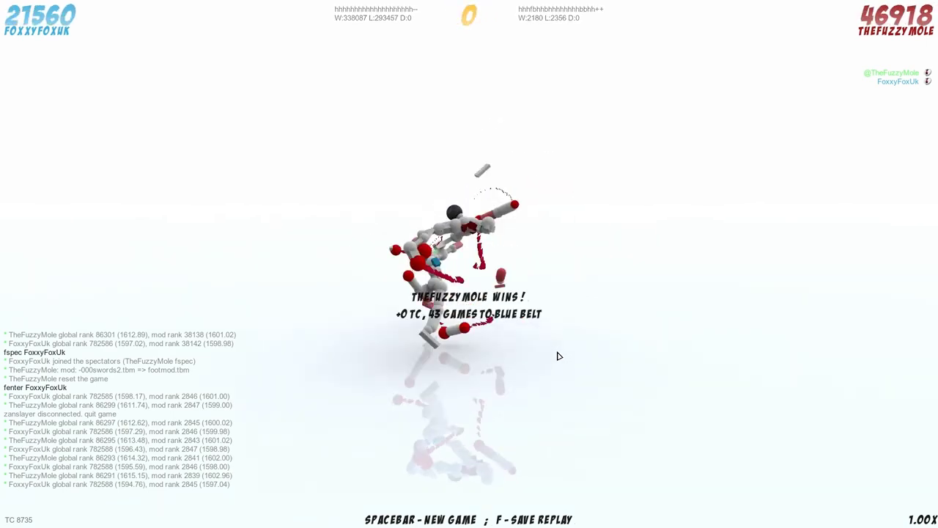
# Begin a new TheFuzzyMole vs FoxxyFoxUk match with scores at zero and the timer at 120
pyautogui.press('space')
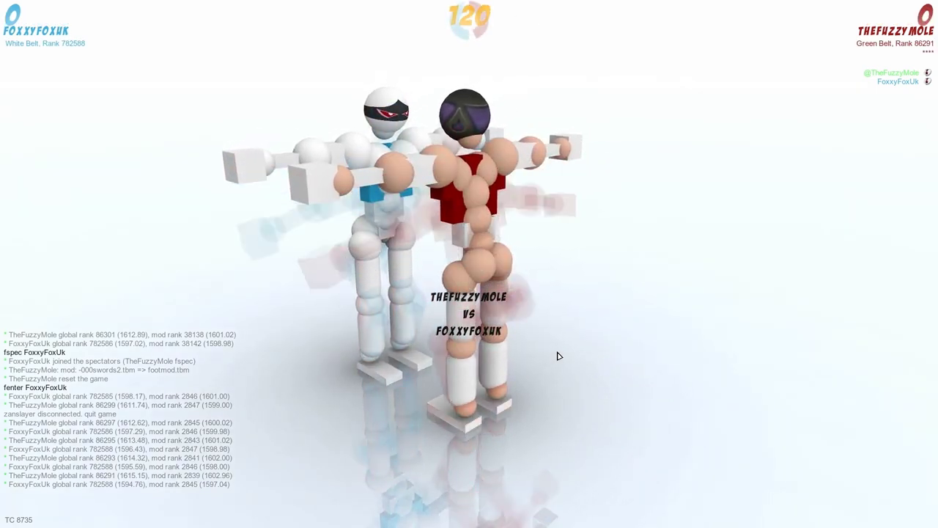
# Relax the orange fighter's left elbow and commit the opening turn
pyautogui.press('d')
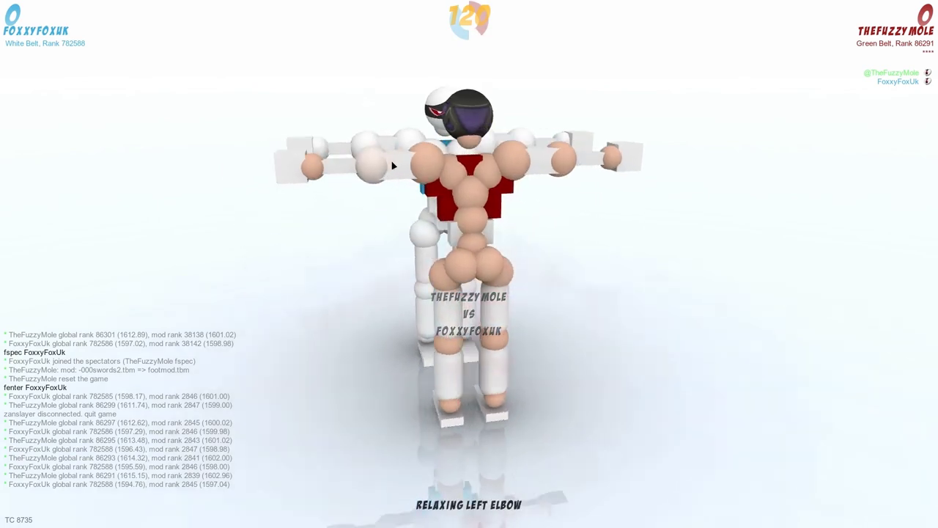
pyautogui.click(470, 246)
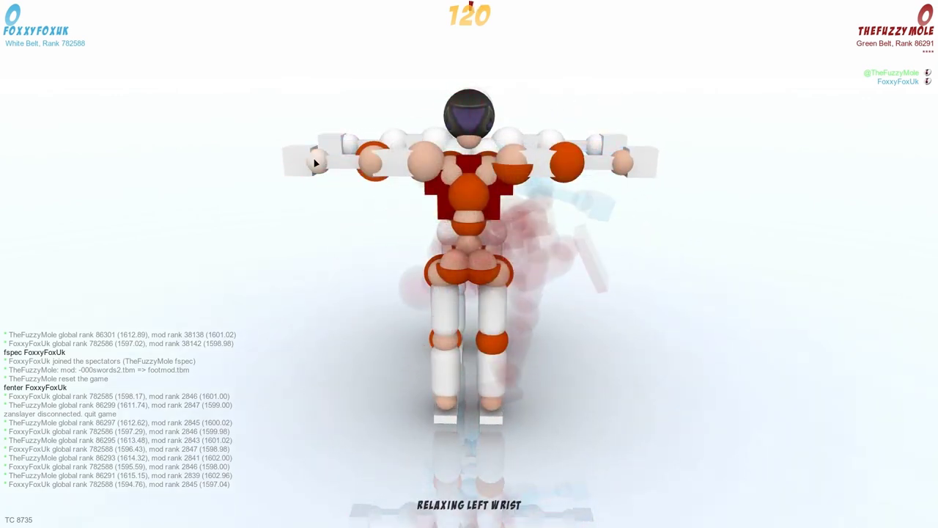
pyautogui.moveTo(549, 252); pyautogui.dragTo(367, 251)
pyautogui.press('space')
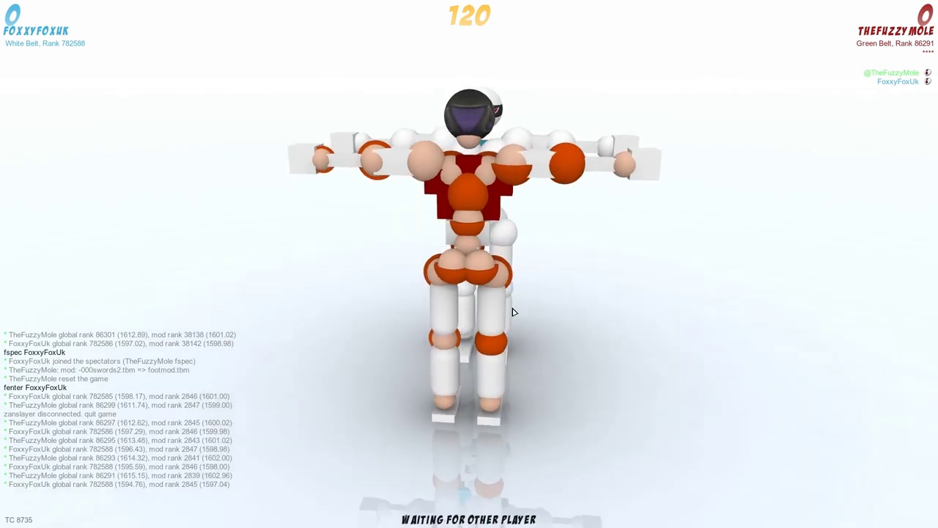